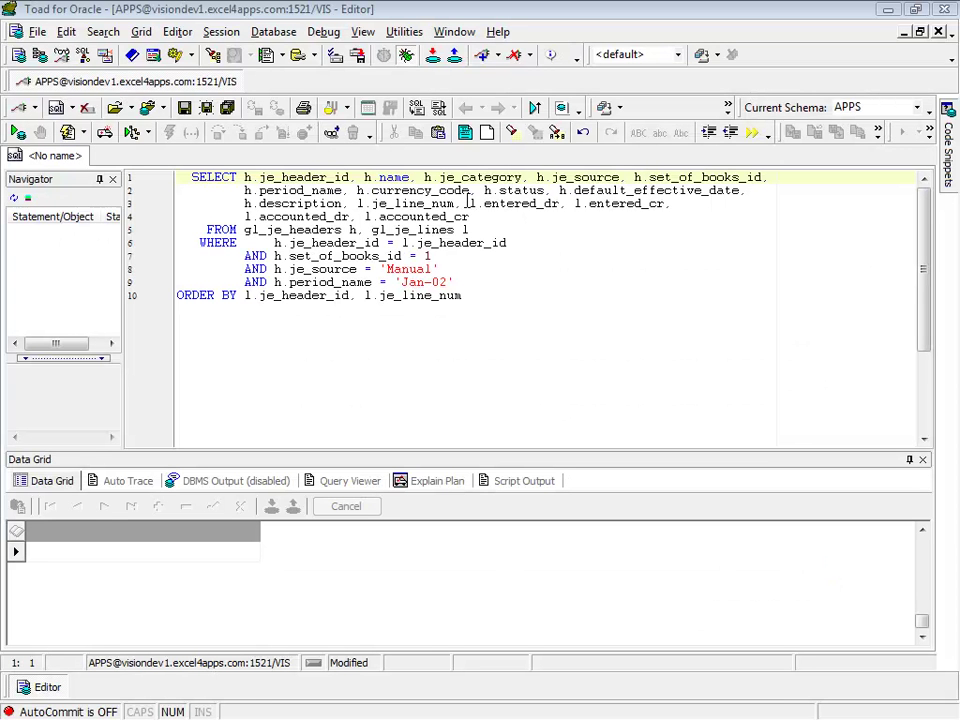
Step: Run the journal query for source Manual and period Jan-02 in Toad, returning 81 rows
click(465, 296)
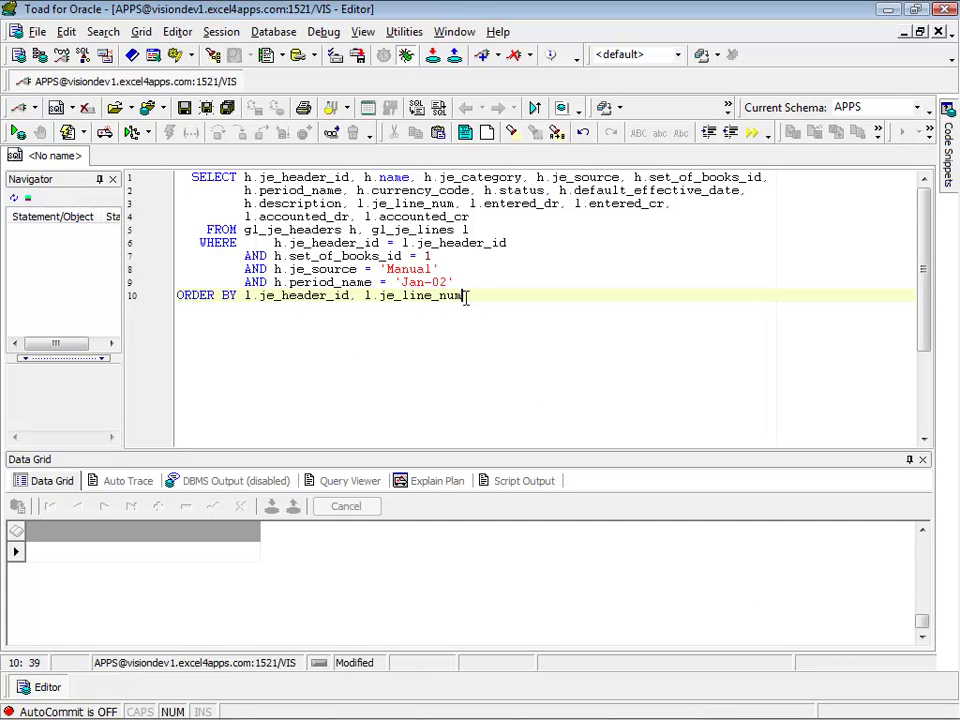
key(F9)
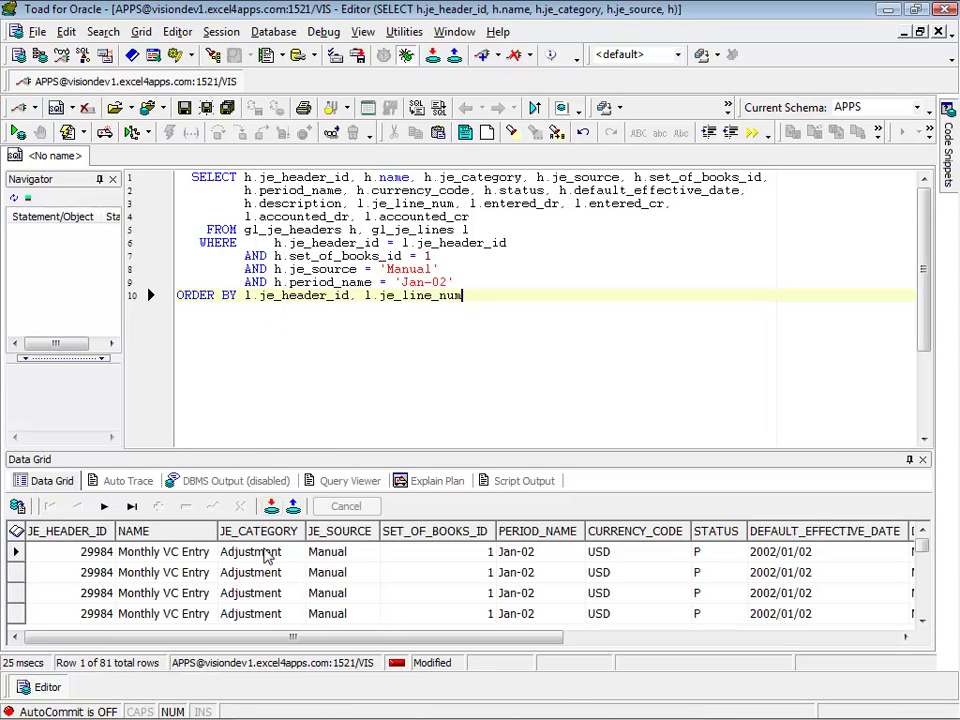
click(261, 557)
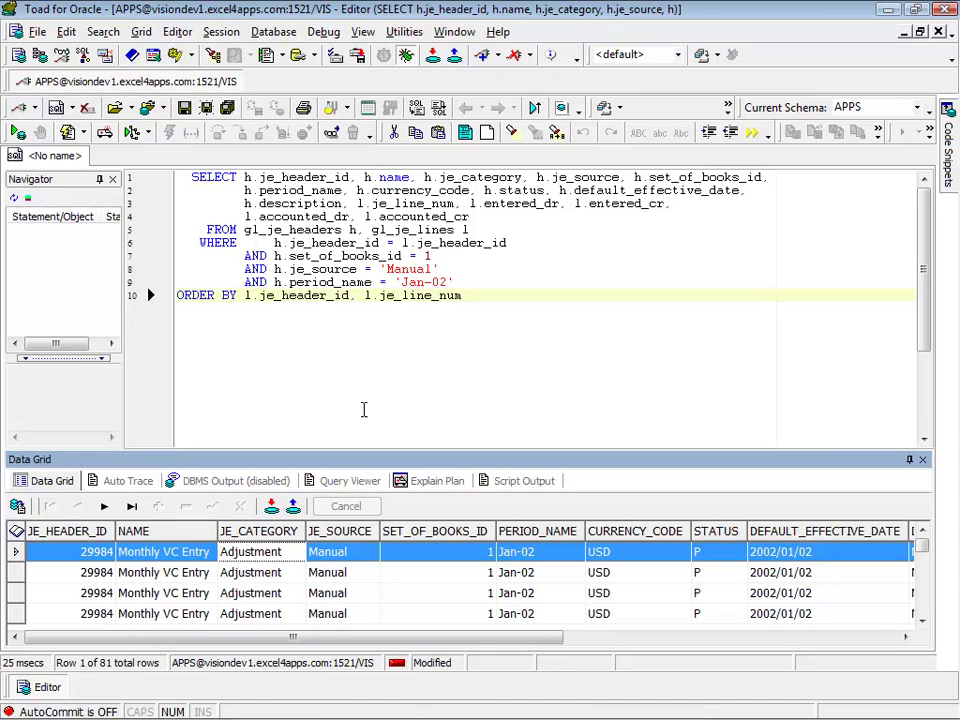
drag(387, 269, 432, 269)
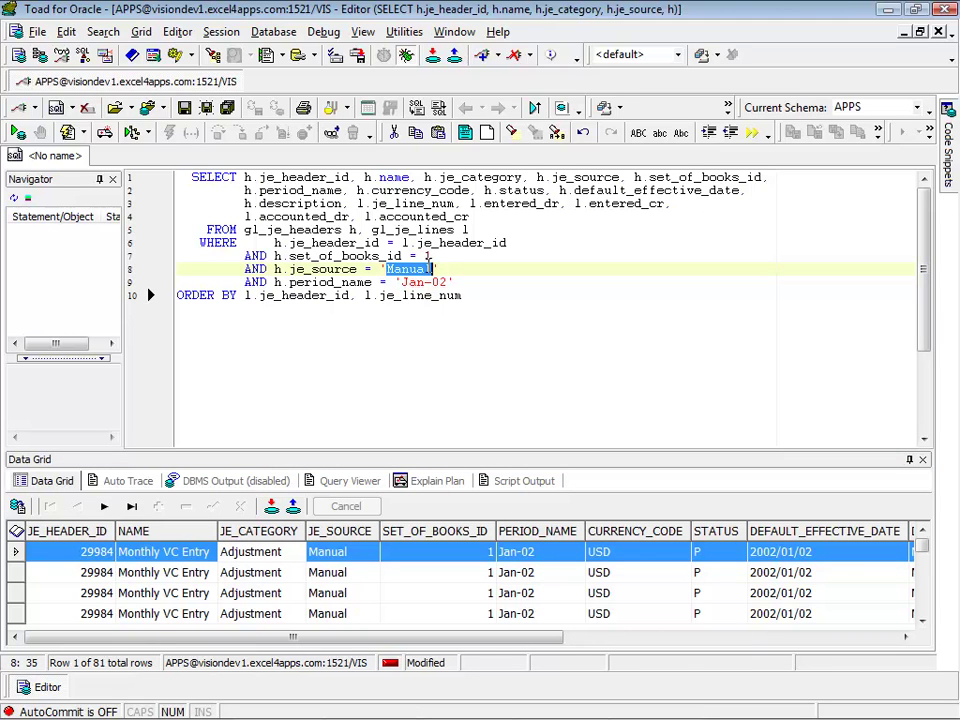
Step: Replace 'Manual' with [source] and 'Jan-02' with [period] in the query's WHERE clause
text([source])
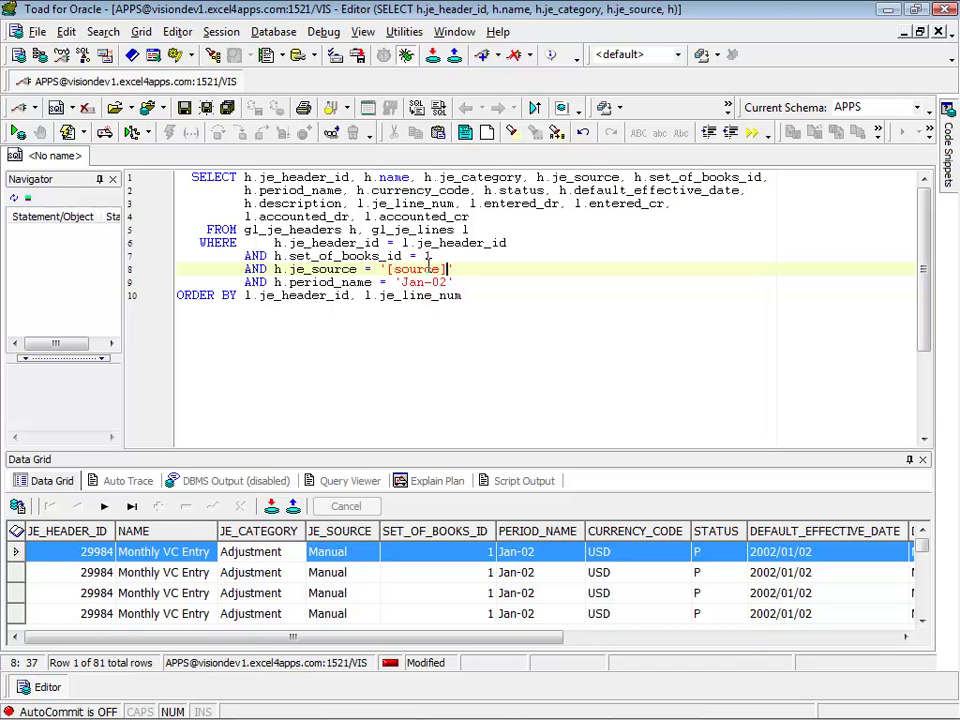
key(Down)
key(BackSpace)
key(BackSpace)
key(BackSpace)
key(BackSpace)
key(BackSpace)
key(BackSpace)
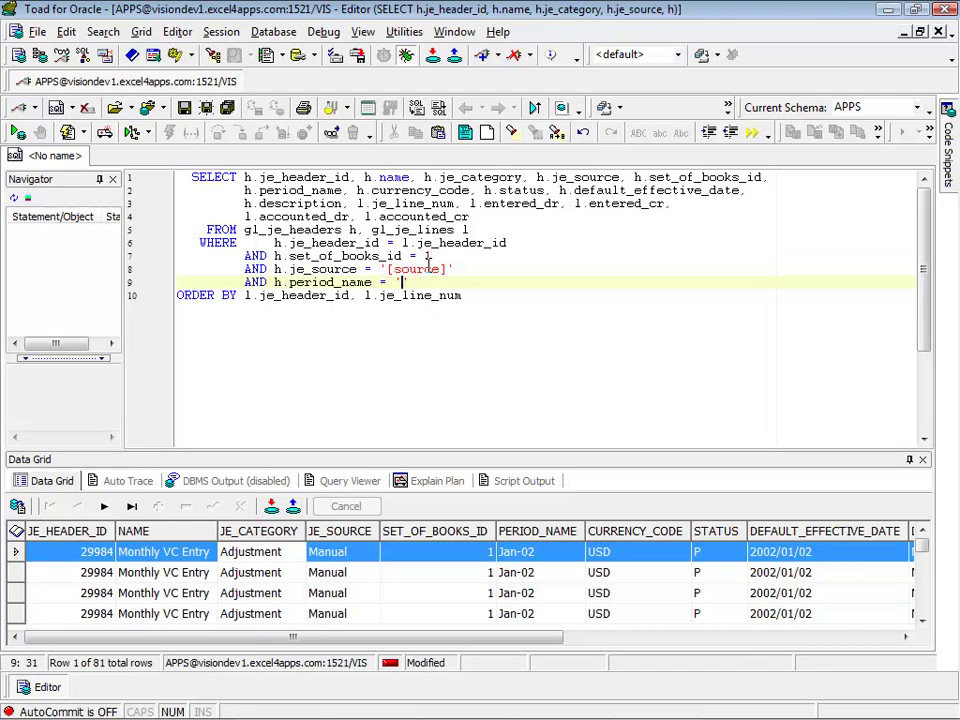
text([period])
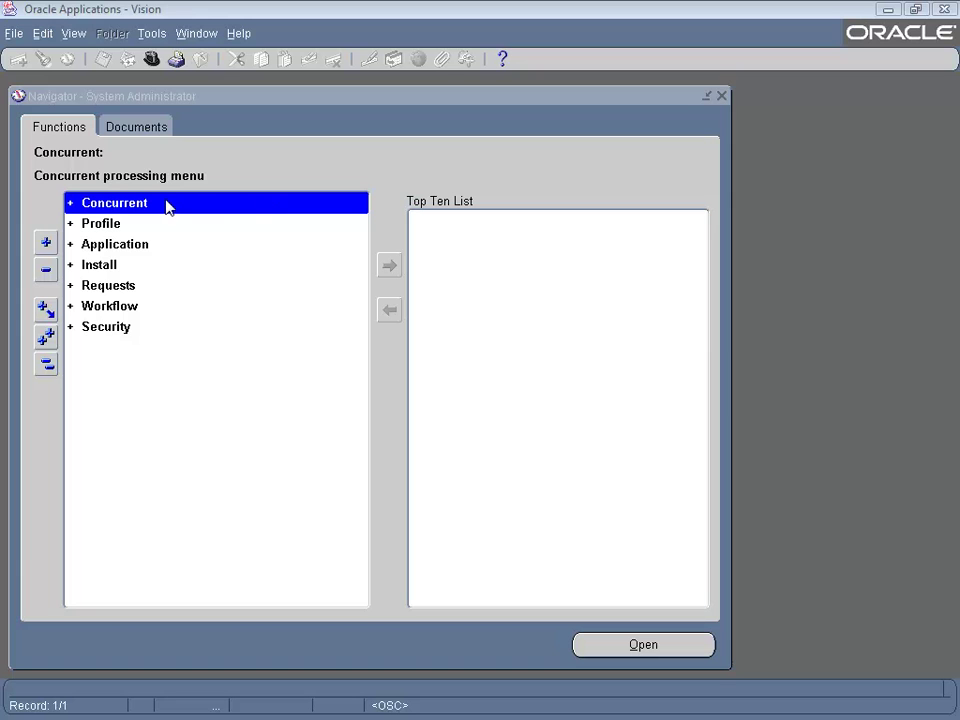
Step: Define a new concurrent program named 'Journal Report' with short name JNLEXTRACT
double_click(166, 206)
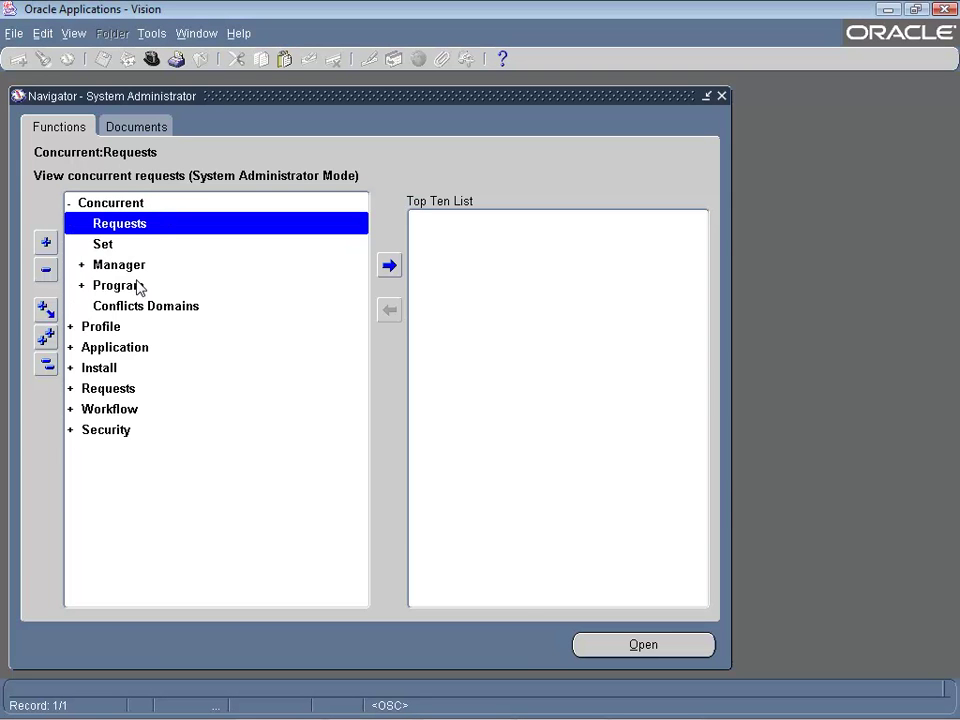
double_click(138, 286)
double_click(120, 308)
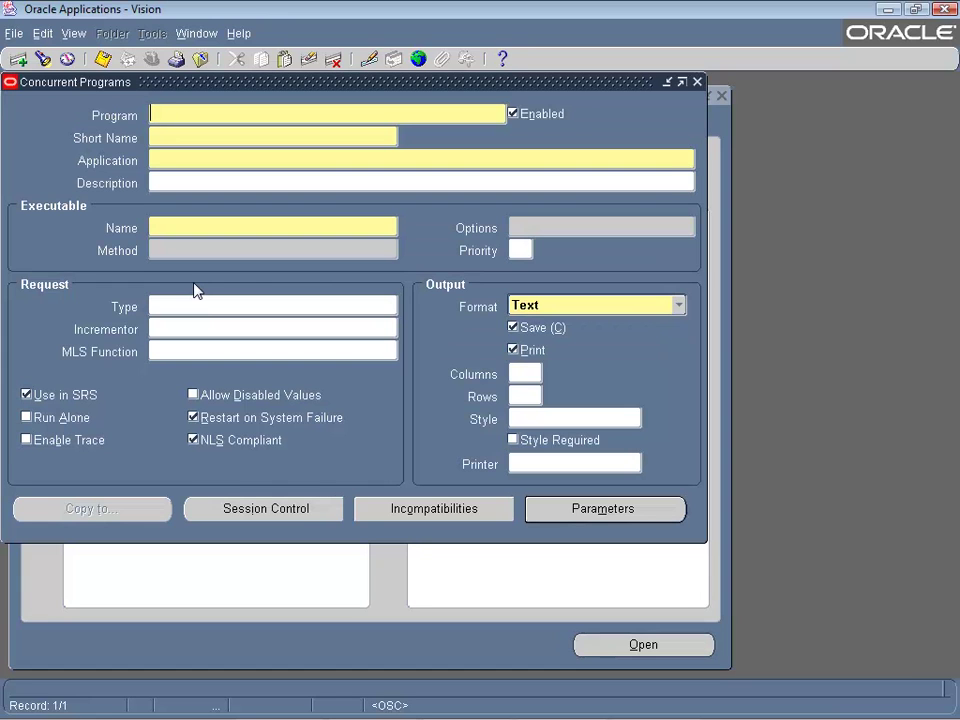
text(Journal Report)
key(Tab)
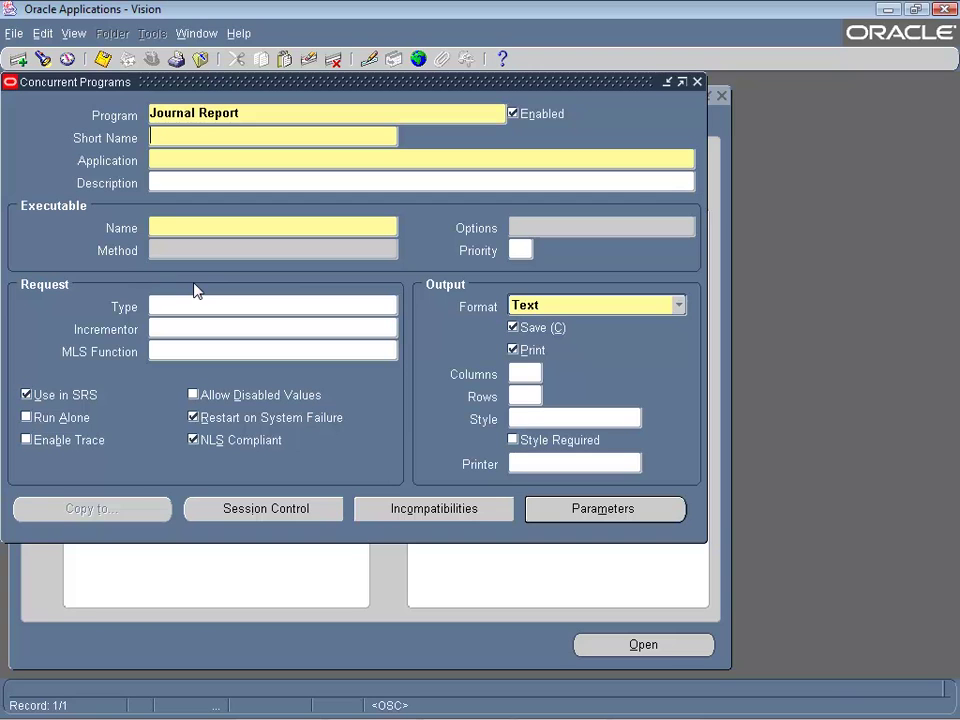
text(JNLEXTRACT)
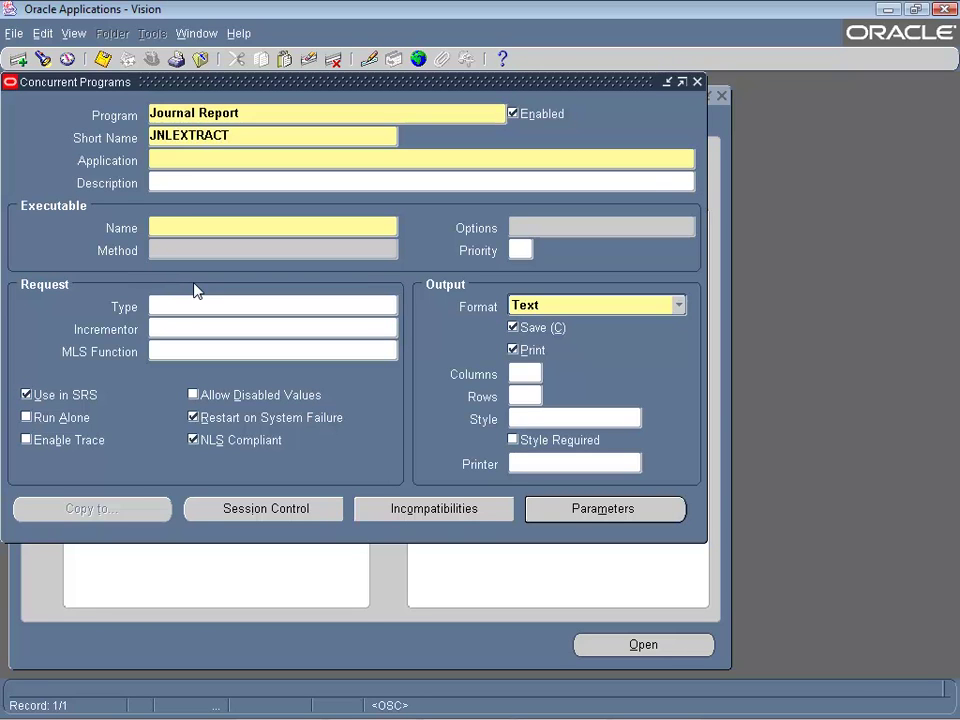
key(Tab)
Step: Set application Excel4apps Reports Wand and describe it as 'Journal extract by period and journal source'
text(exce)
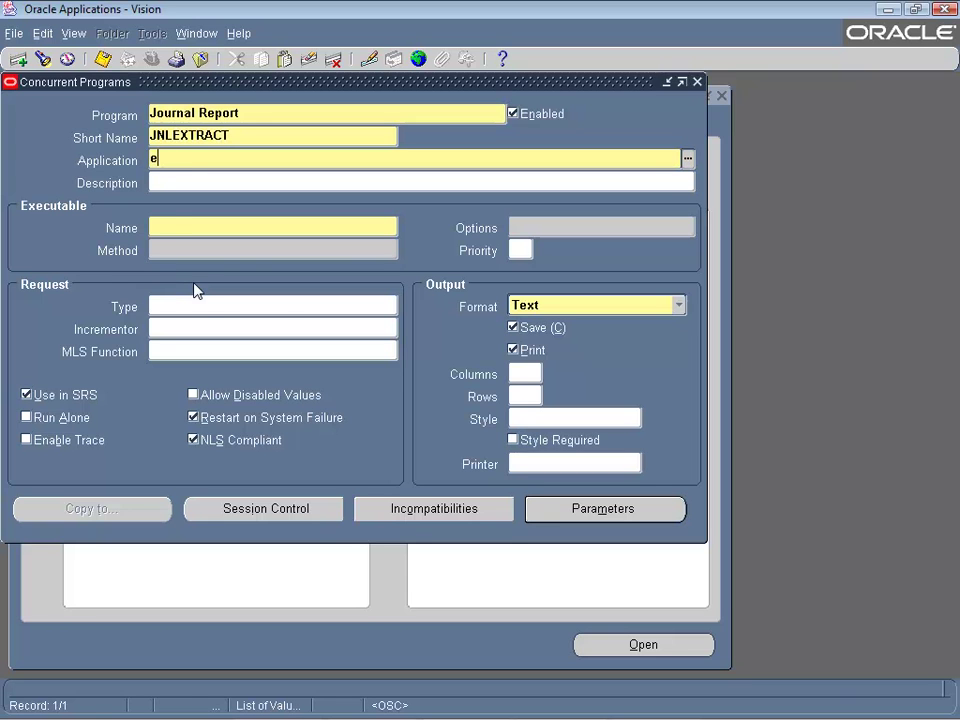
key(Tab)
key(Down)
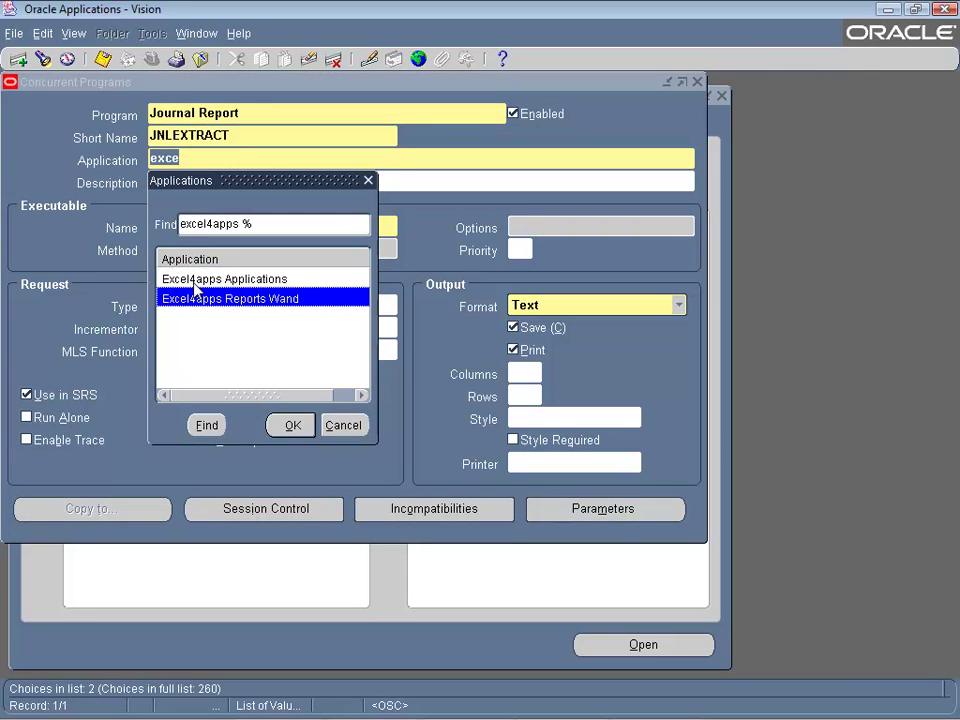
key(Return)
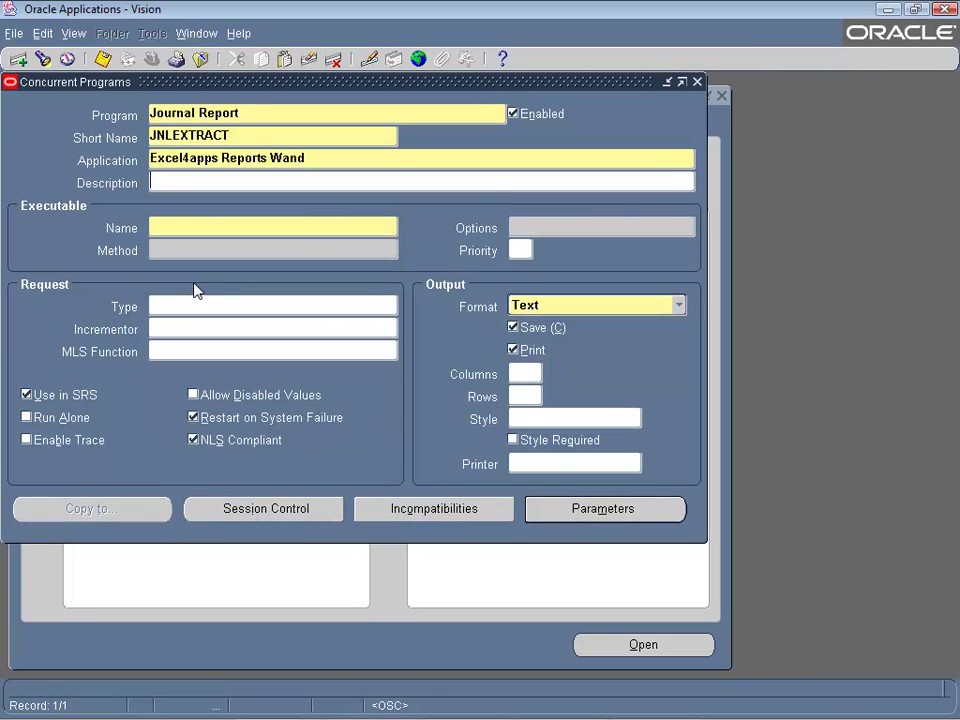
text(Journal ext)
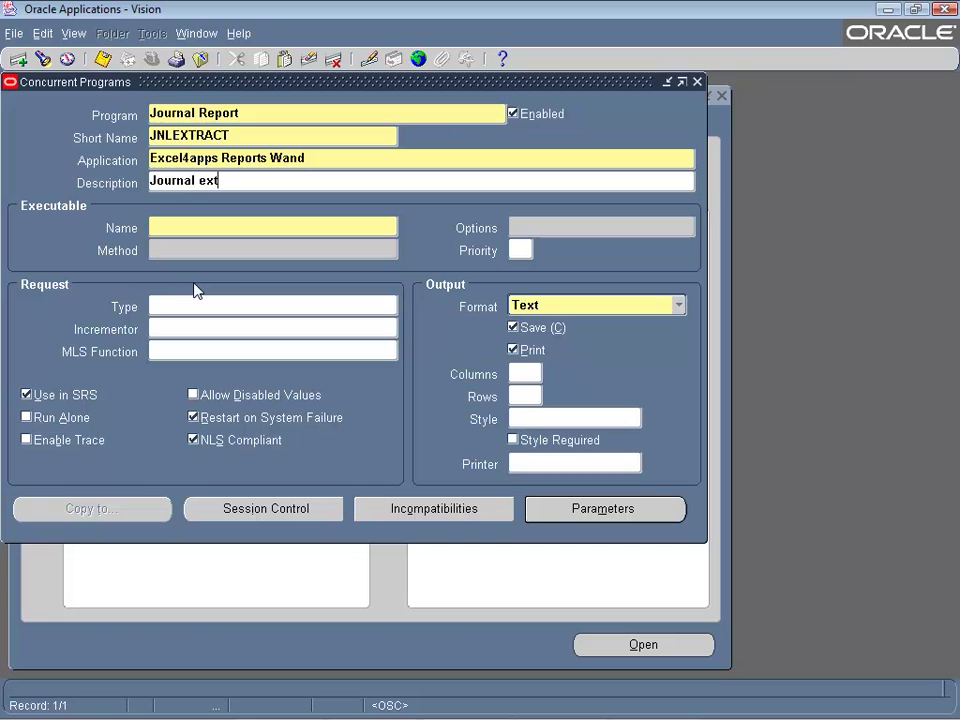
text(ract by period and )
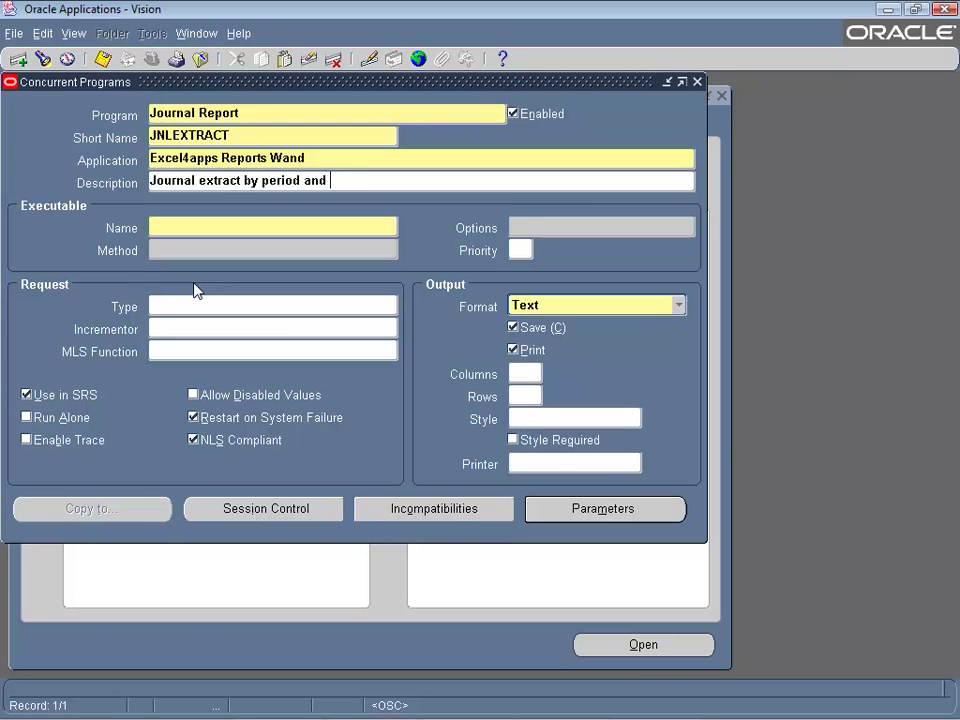
text(journal source)
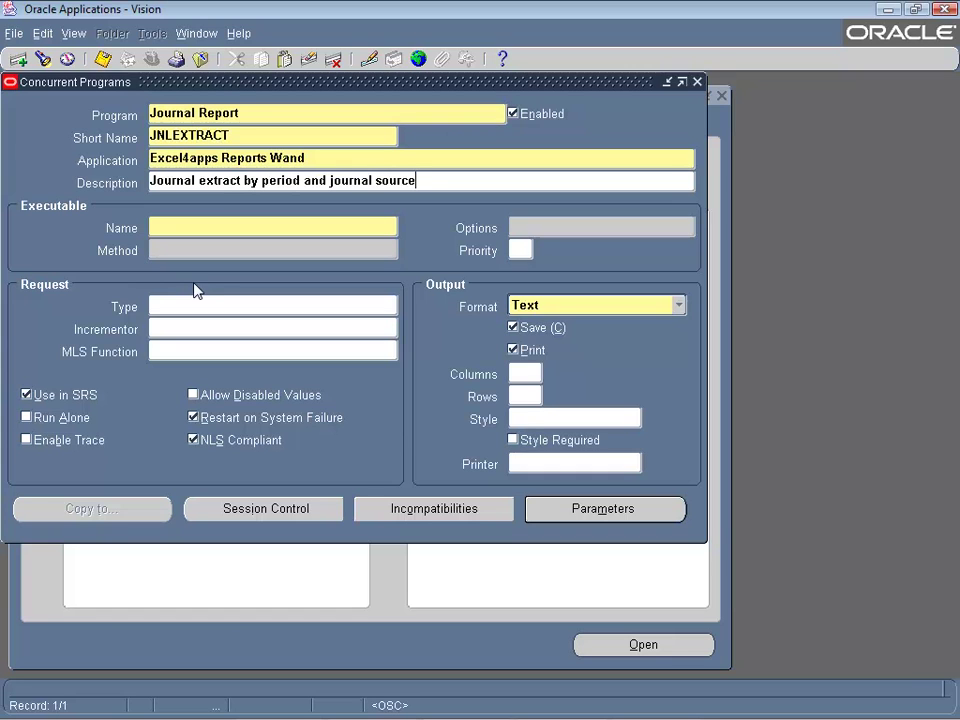
Step: Set the program's executable to XXE4ARW and its request type to GL Extracts
key(Tab)
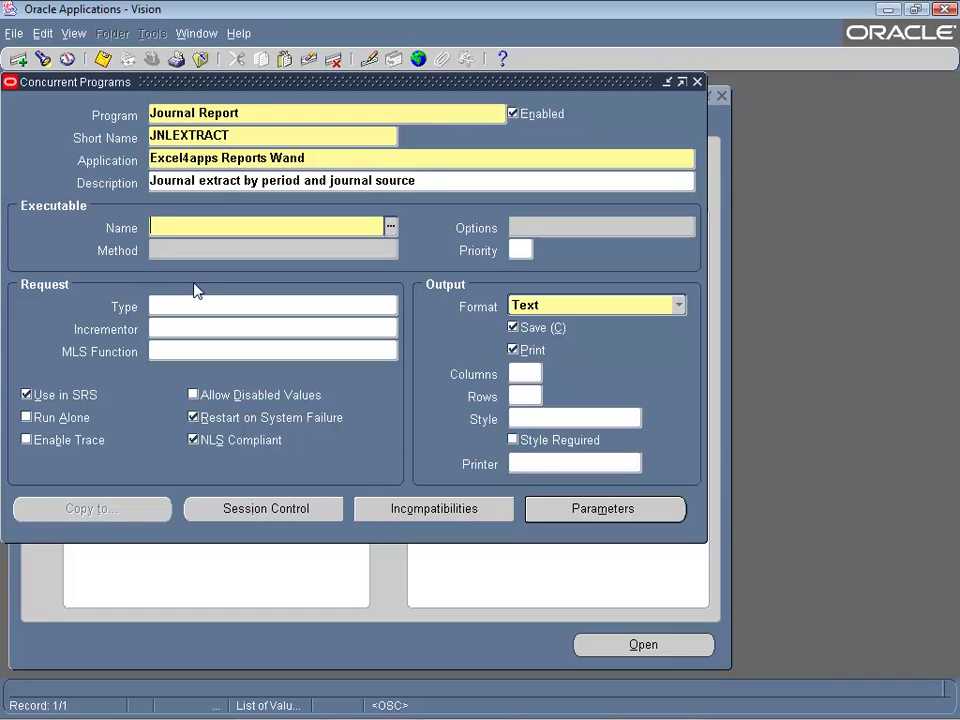
text(xxe4)
key(Tab)
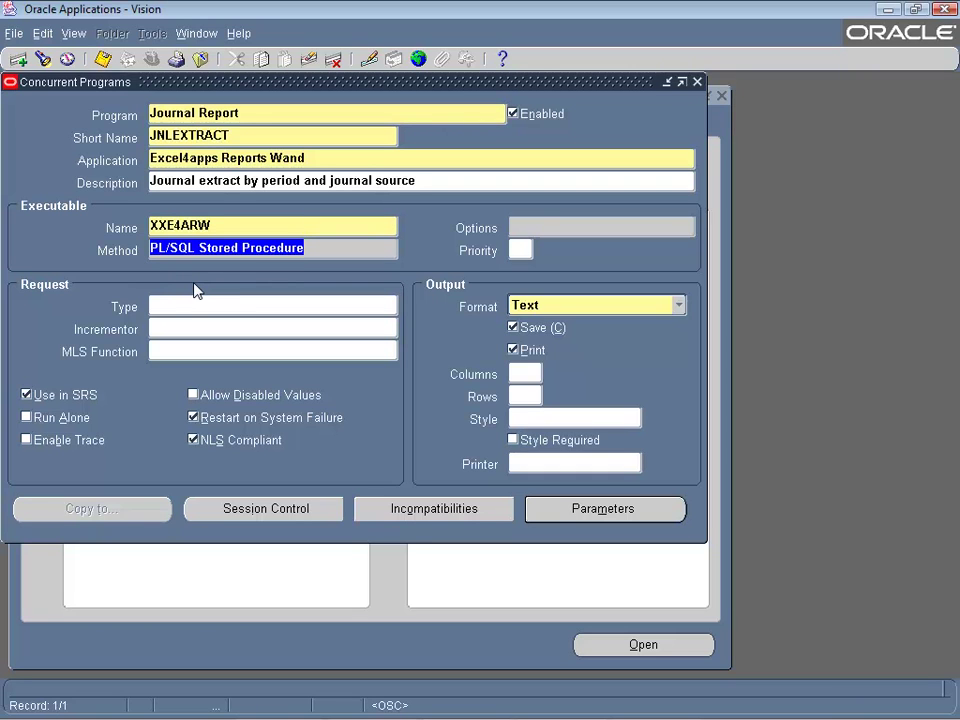
click(221, 306)
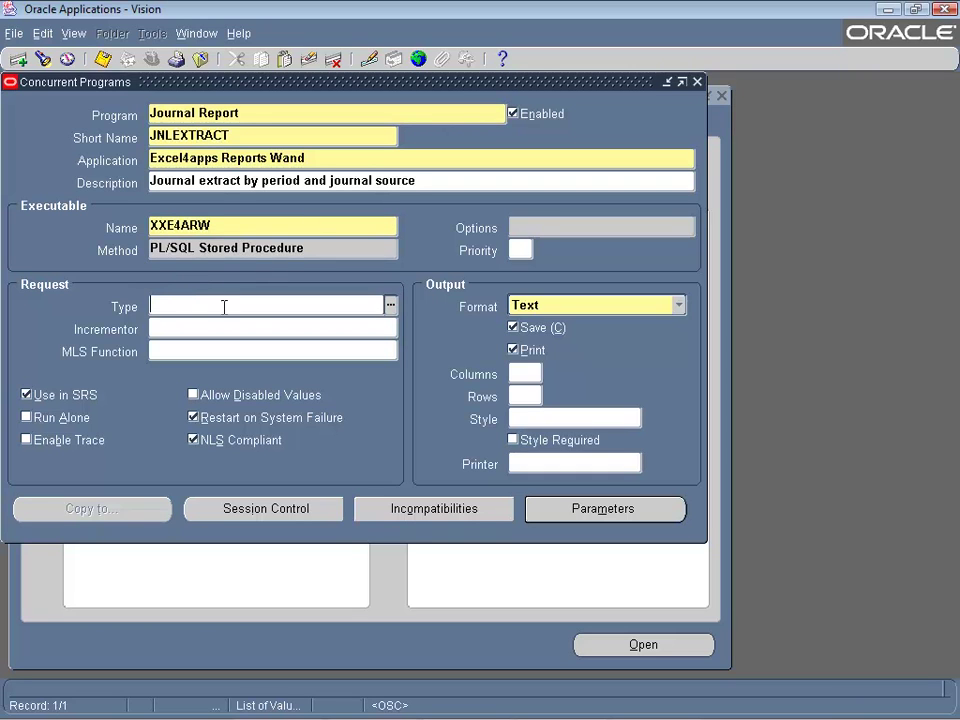
click(390, 305)
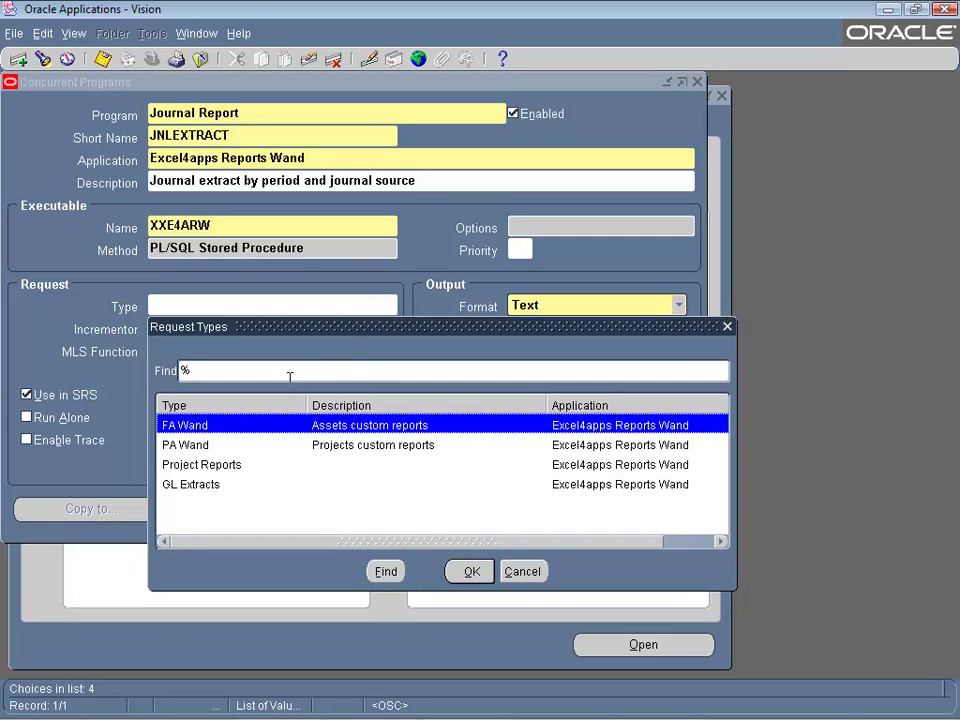
double_click(216, 485)
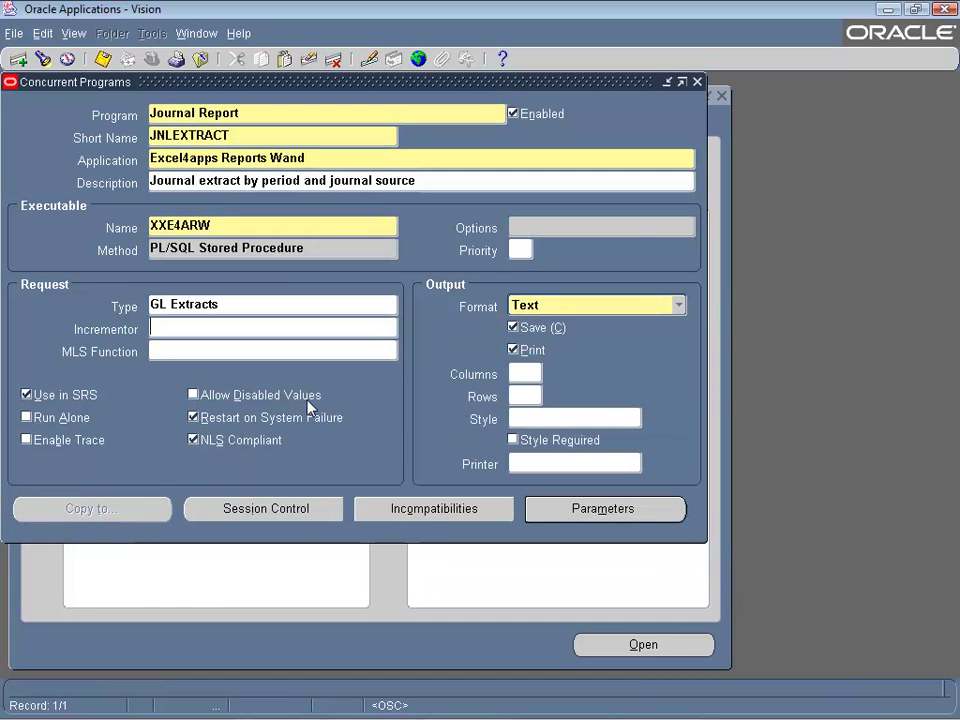
click(775, 472)
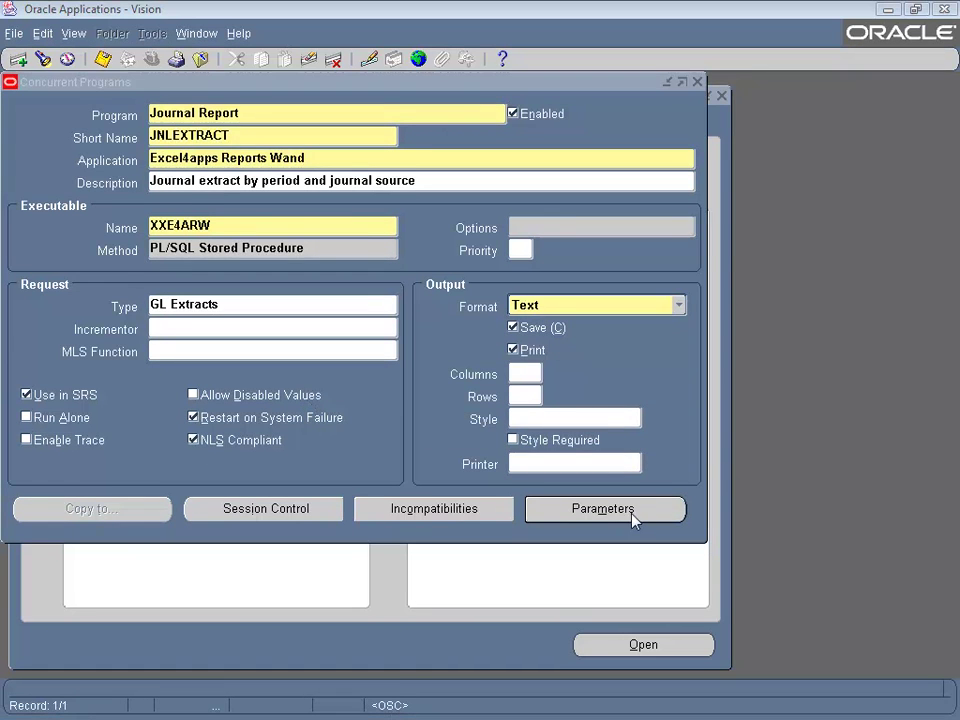
Step: Add parameter 900 'SQL' with value set '1 char' and default type SQL Statement
click(603, 509)
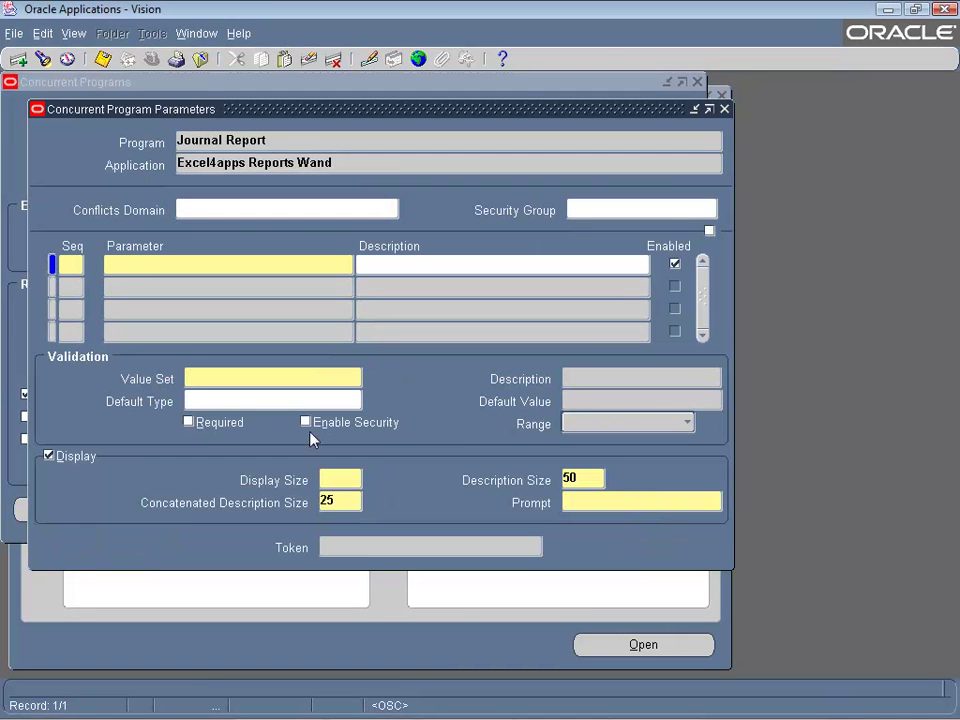
text(900)
key(Tab)
text(SQL)
click(208, 377)
text(1 char)
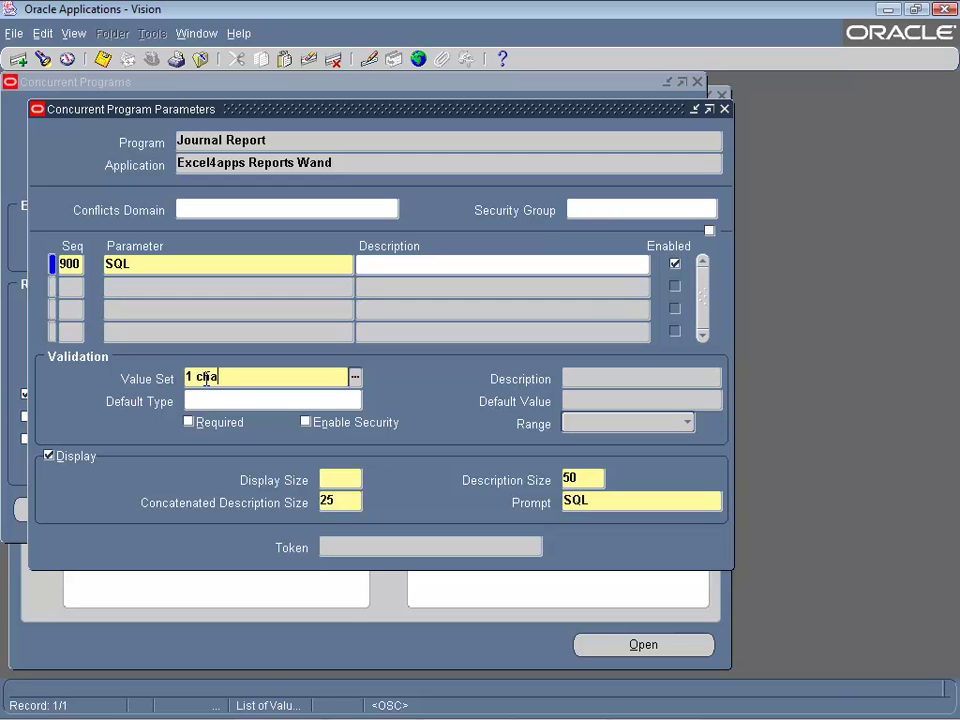
key(Tab)
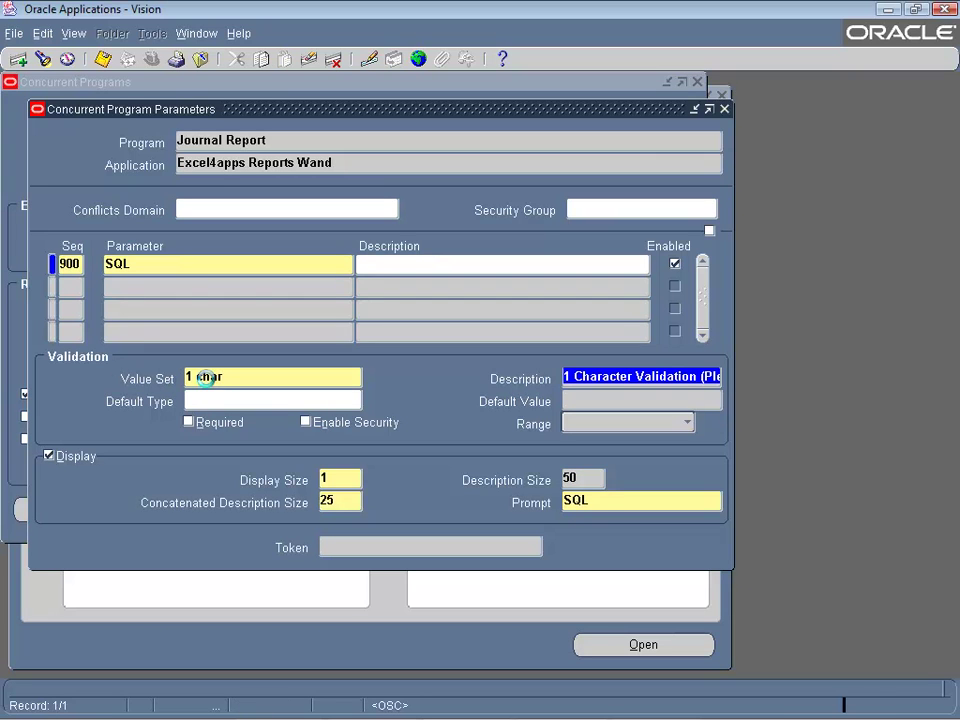
key(Tab)
text(sq)
key(Tab)
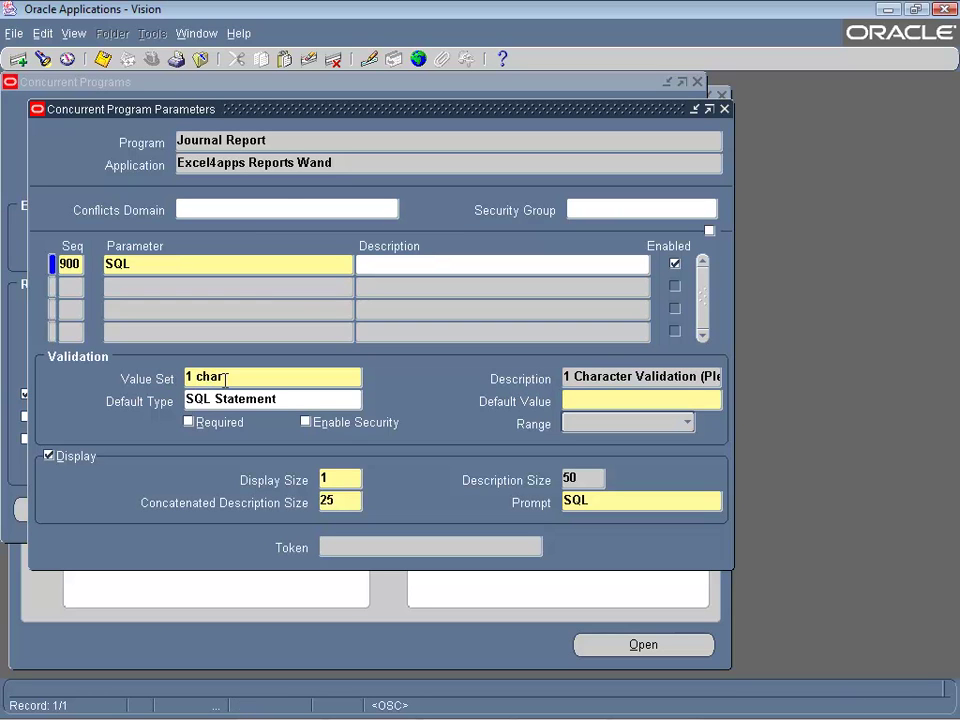
click(369, 60)
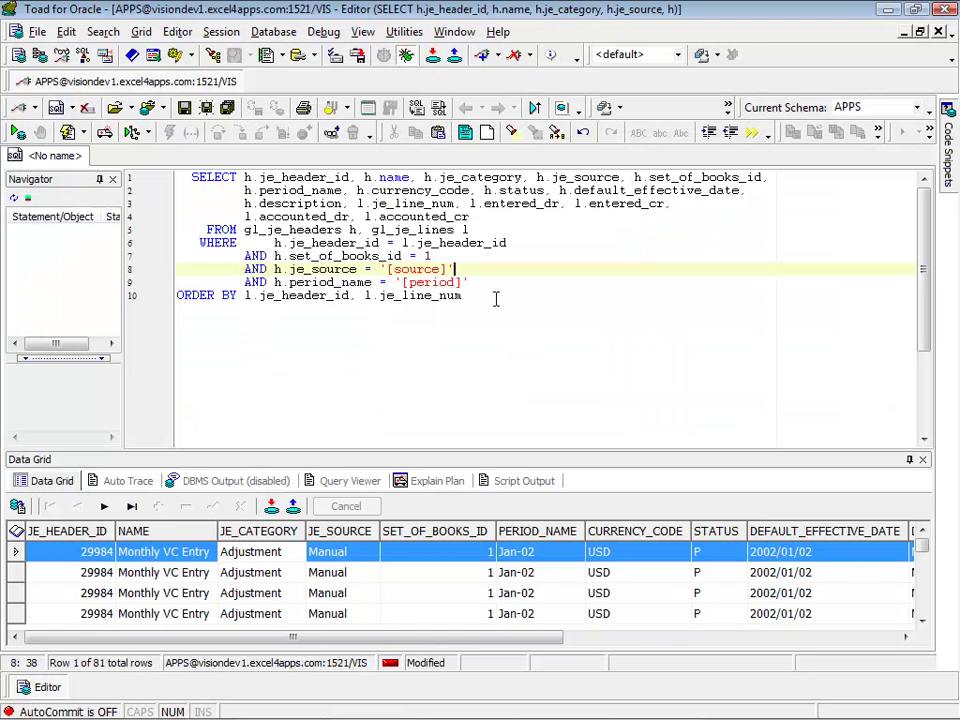
Step: Paste the Toad journal query with placeholders as the SQL parameter's default value
drag(495, 298, 90, 185)
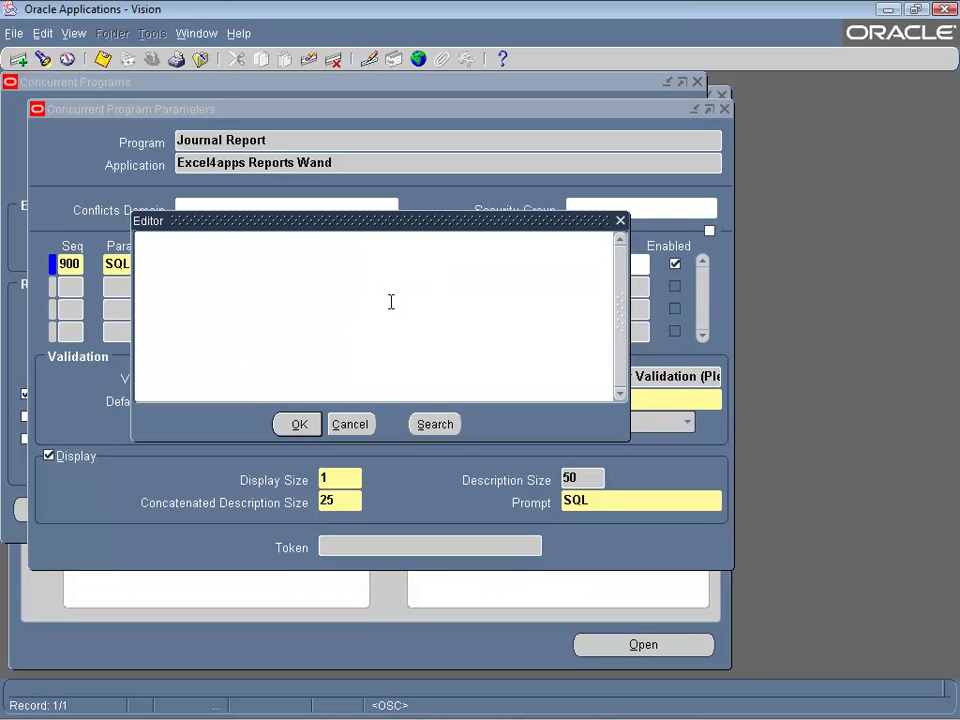
text(SELECT h.je_header_id, h.name, h.je_category, h.je_source, h.set_of_books_id,        h.period_name, h.currency_code, h.status, h.default_effective_date,        h.description, l.je_line_num, l.entered_dr, l.entered_cr,        l.accounted_dr, l.accounted_cr   FROM gl_je_headers h, gl_je_lines l  WHERE  h.je_header_id = l.je_header_id        AND h.set_of_books_id = 1        AND h.je_source = '[source]'        AND h.period_name = '[period]' ORDER BY l.je_header_id, l.je_line_num)
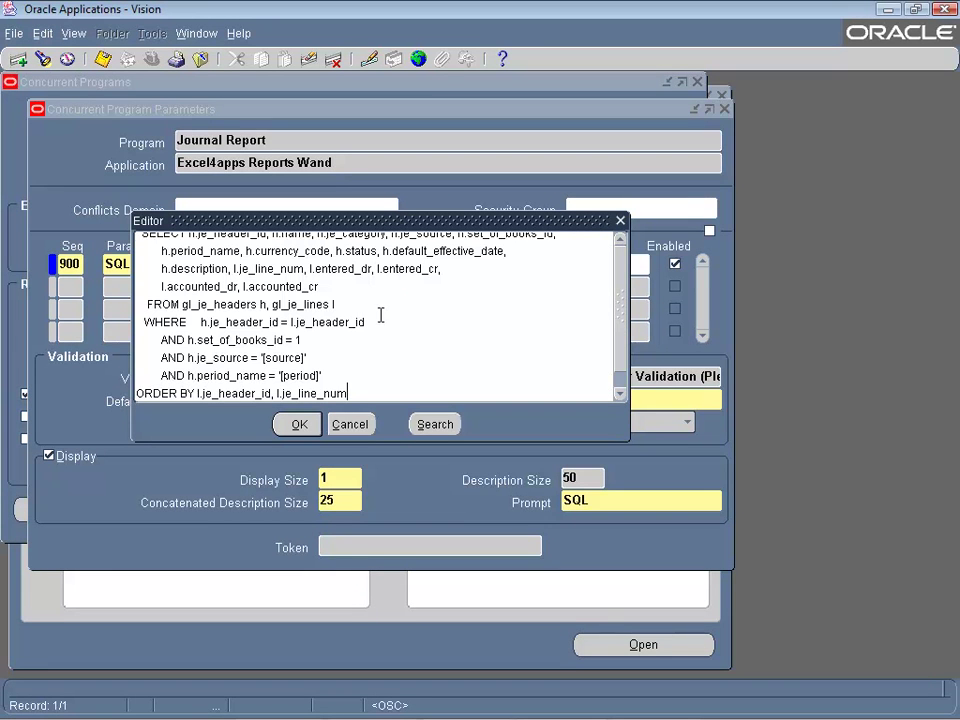
click(299, 424)
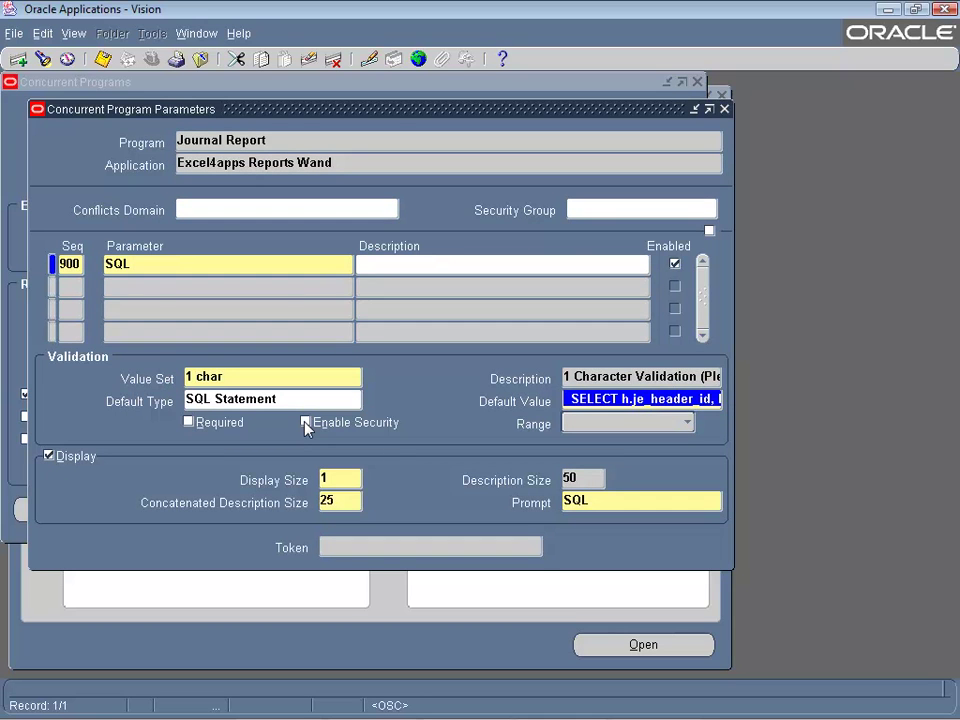
click(152, 287)
Step: Add parameter 1 'source' described 'Select a journal source from the list of values'
text(1)
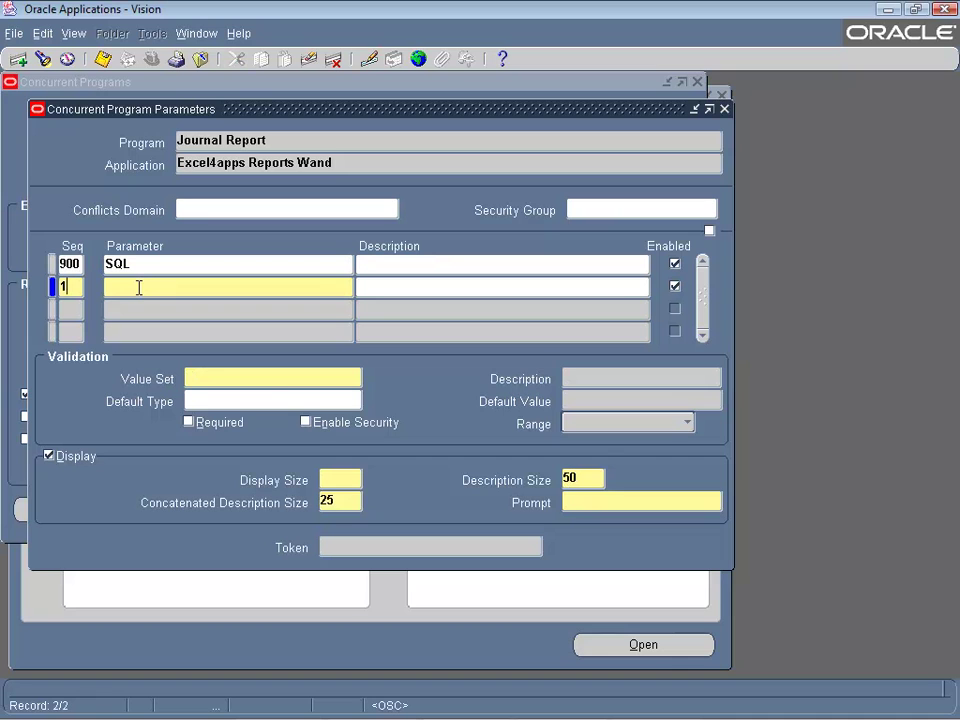
key(Tab)
text(source)
key(Tab)
text(Se)
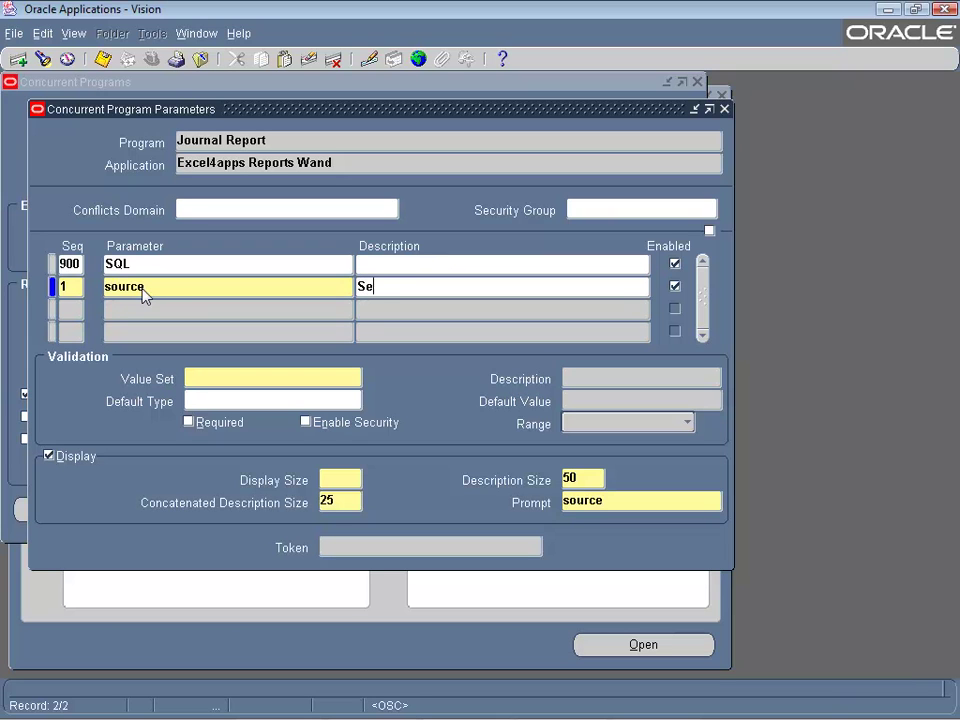
text(lect a journal source)
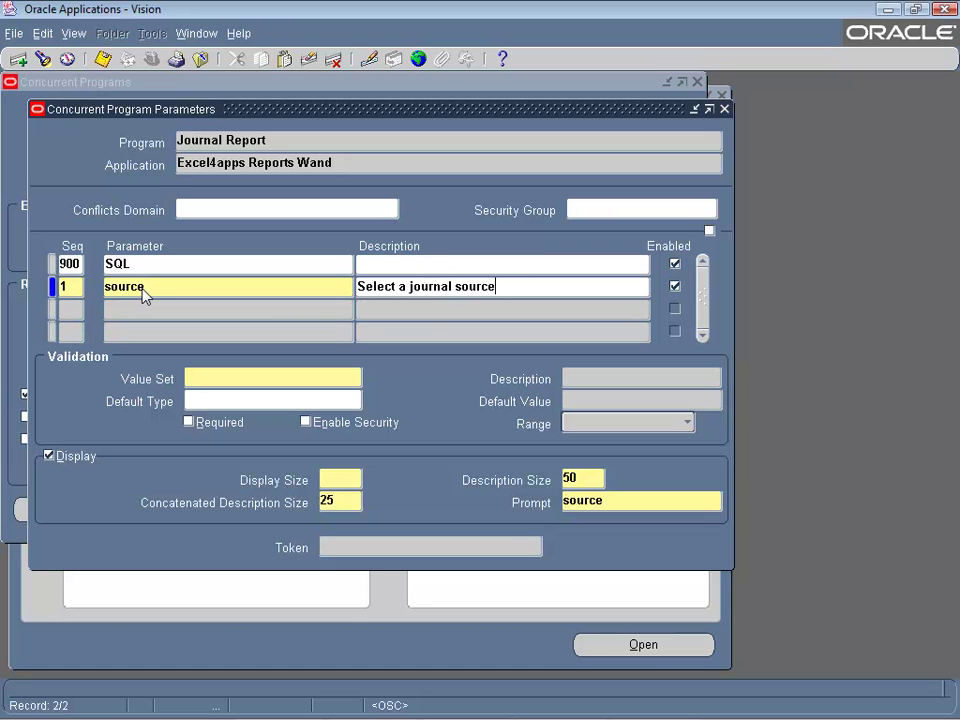
text( from the list of values)
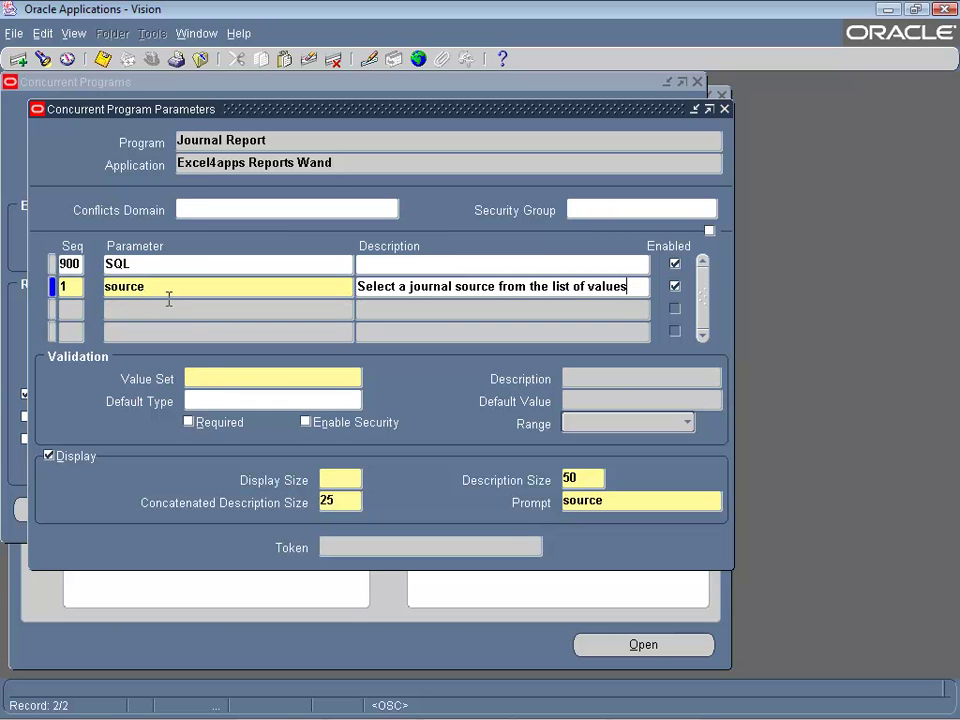
Step: Assign value set GL_SRS_JOURNAL_SOURCE to the source parameter
click(208, 377)
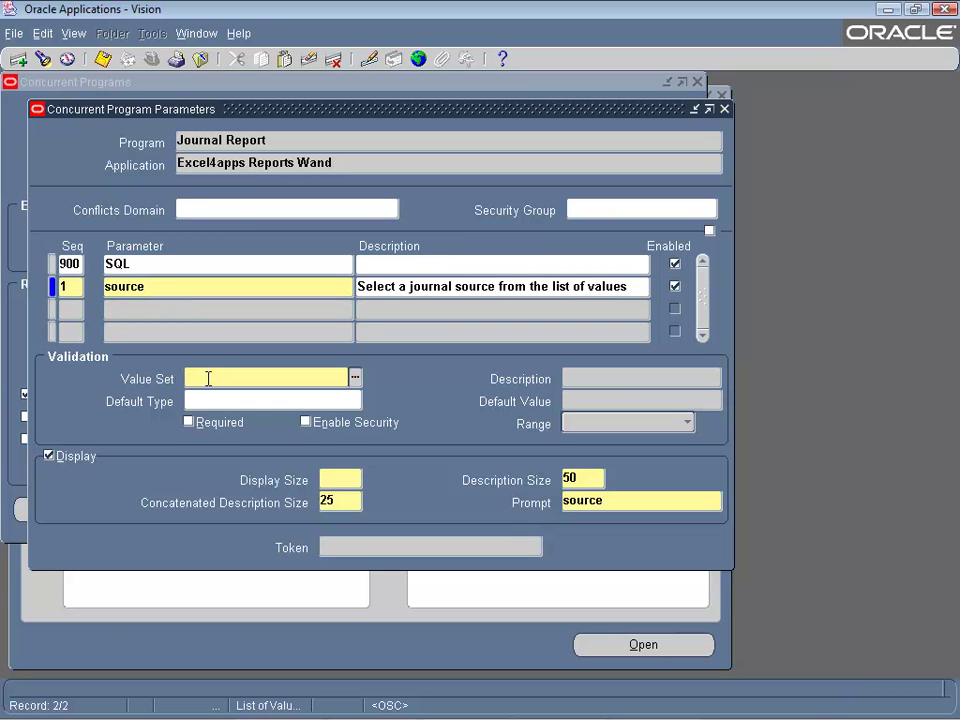
text(gl_srs_jour)
key(Tab)
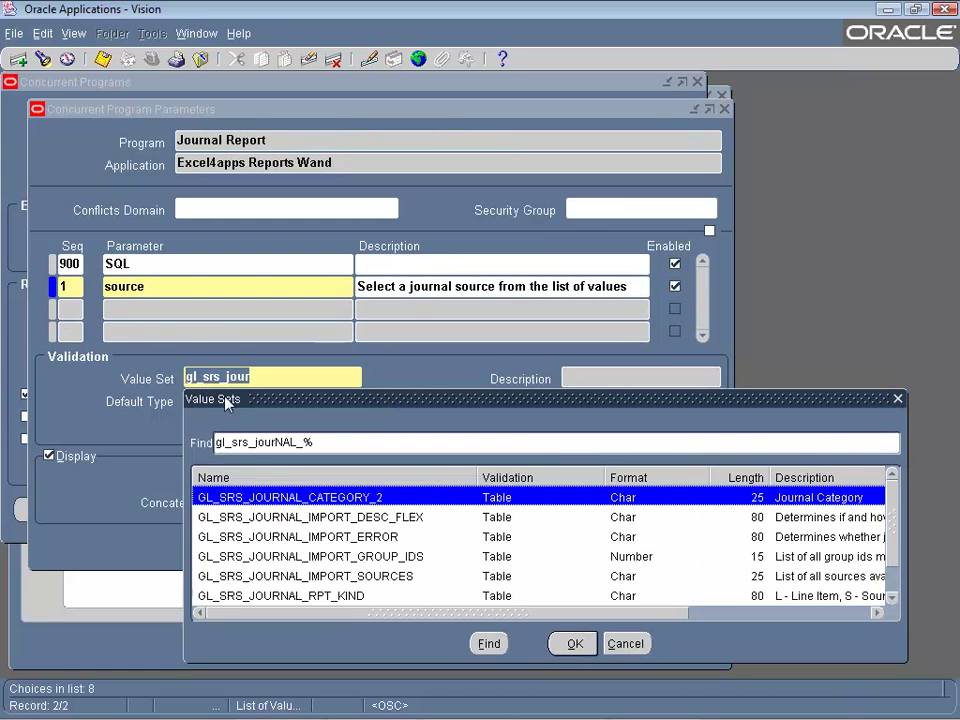
click(307, 537)
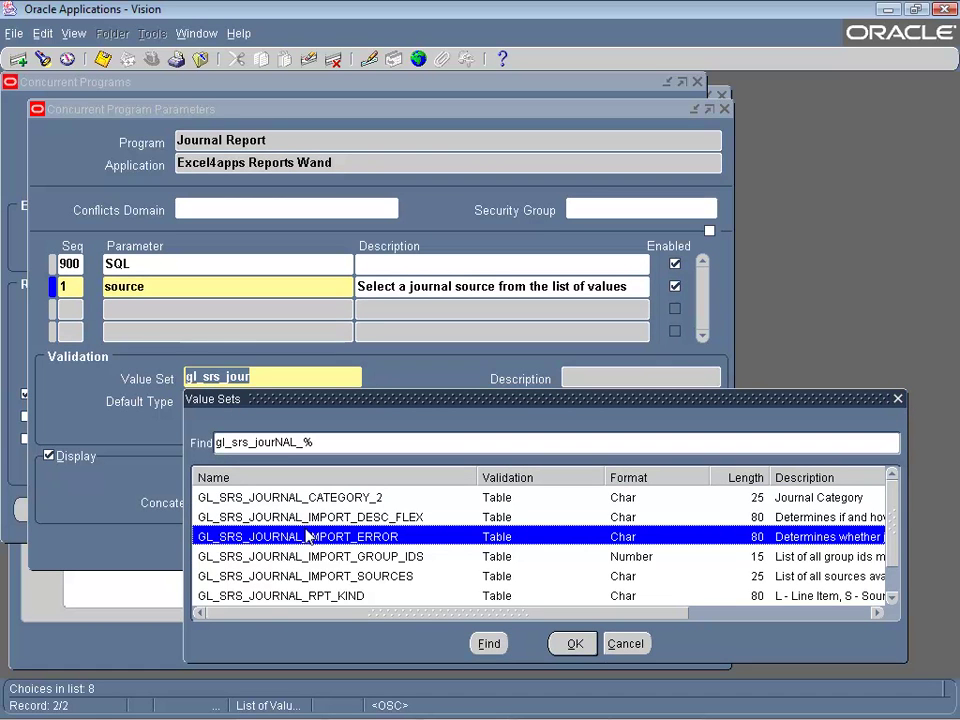
key(Down)
key(Down)
key(Down)
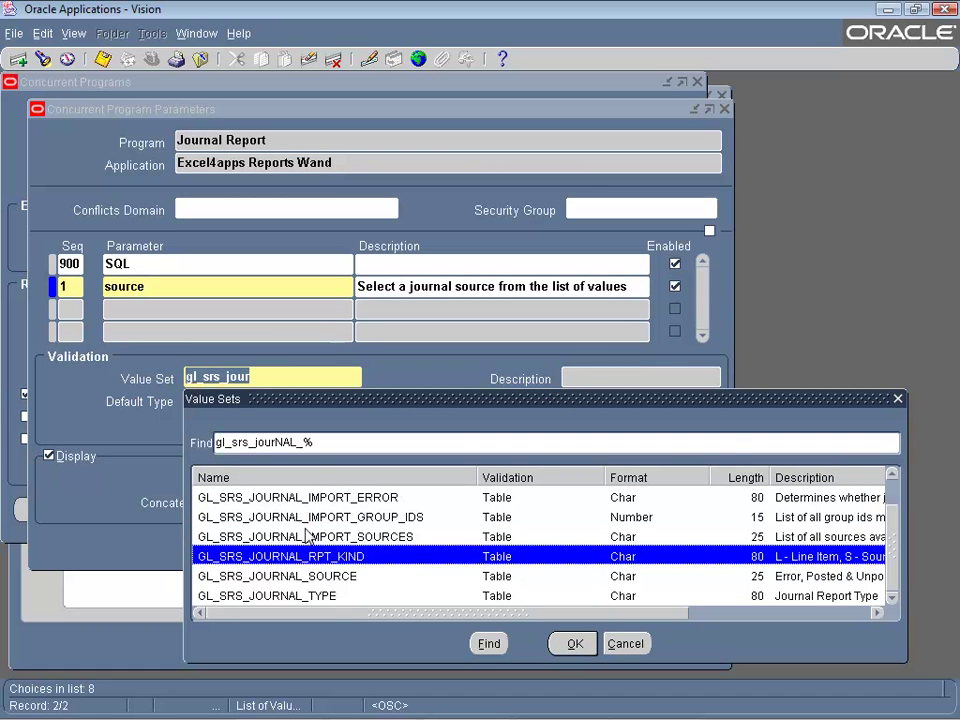
double_click(347, 578)
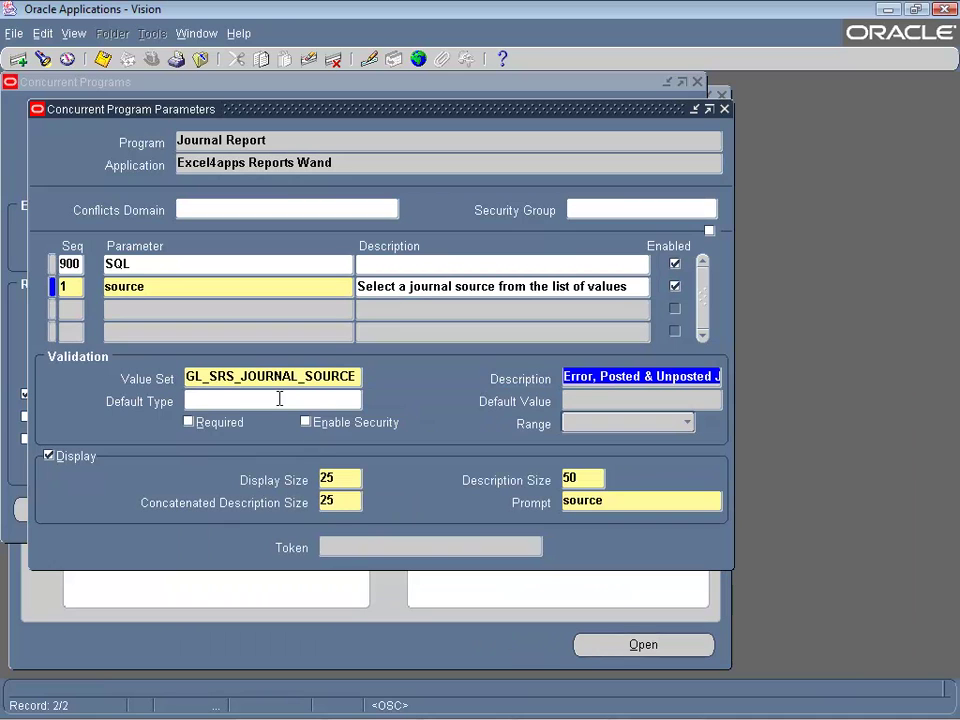
Step: Give the source parameter a Constant default of Manual and prompt 'Journal Source'
click(273, 399)
text(co)
key(Tab)
text(Manual)
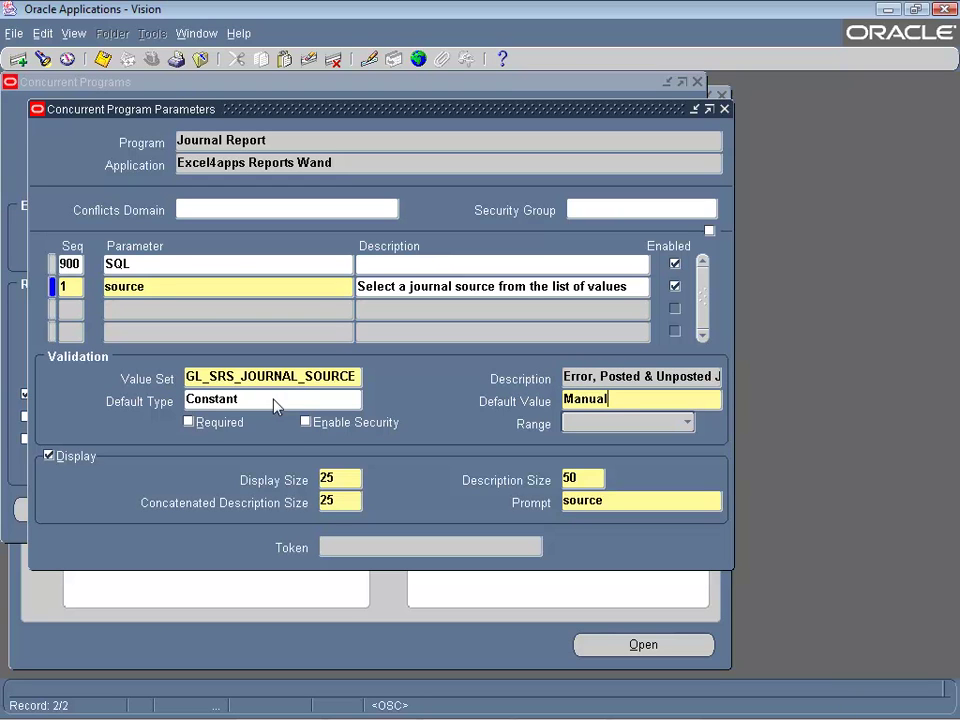
drag(565, 500, 706, 504)
text(Journal Source)
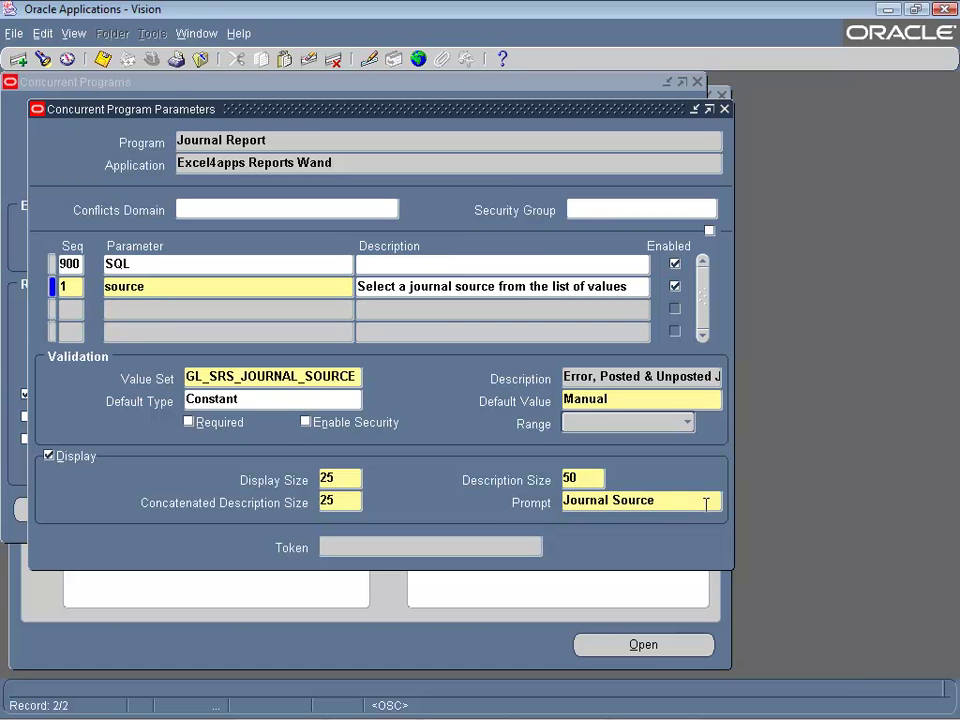
Step: Add parameter 2 'period' described 'Enter a valid period name'
click(68, 309)
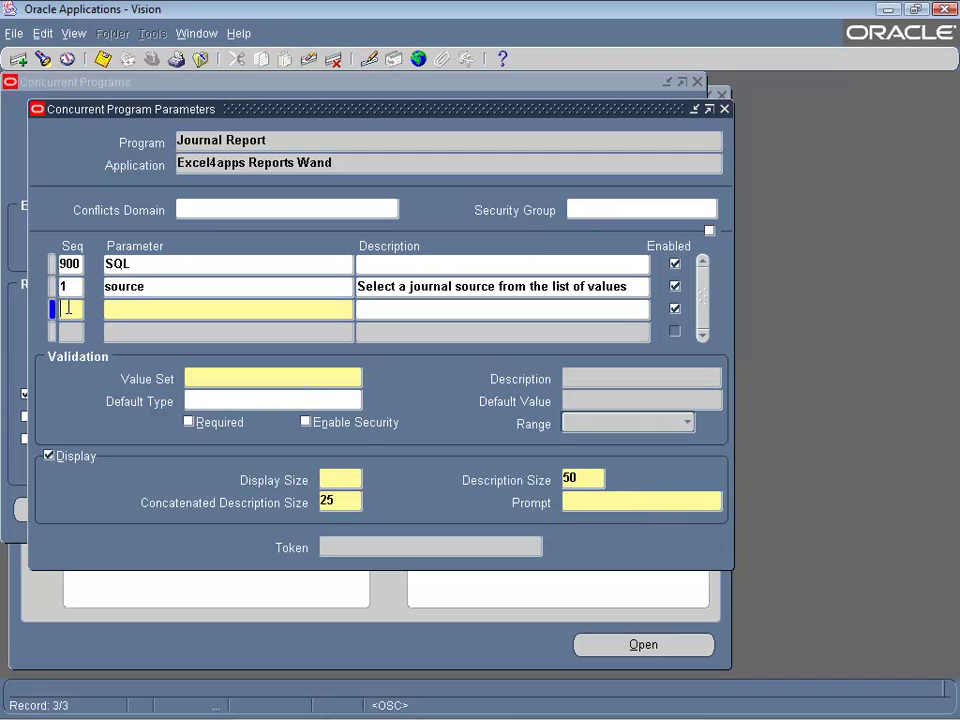
text(2)
click(142, 311)
text(period)
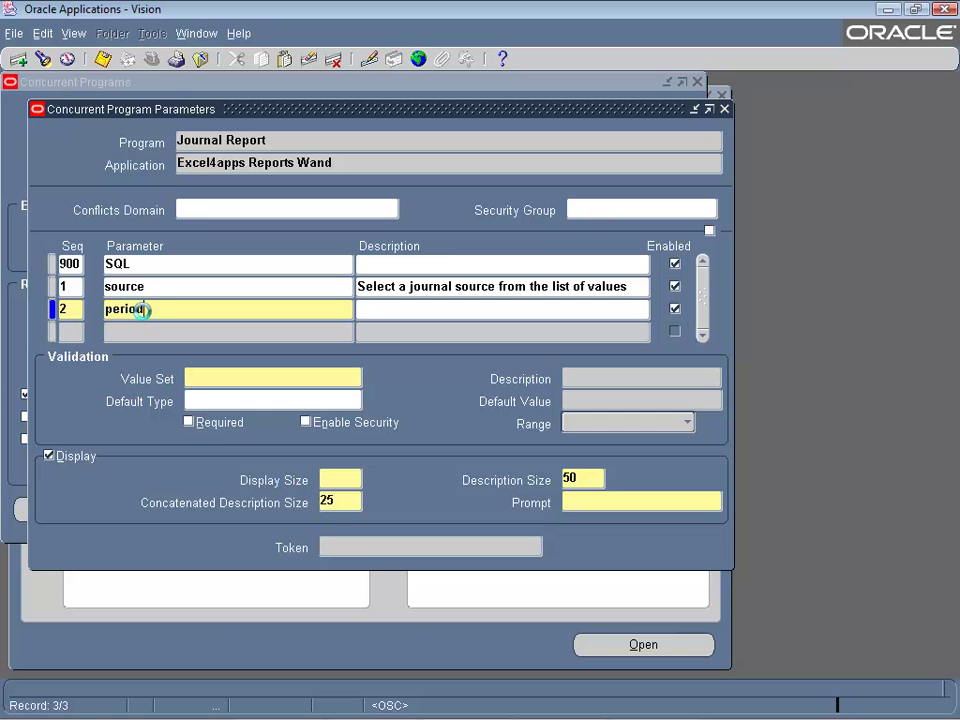
key(Tab)
text(Enter a)
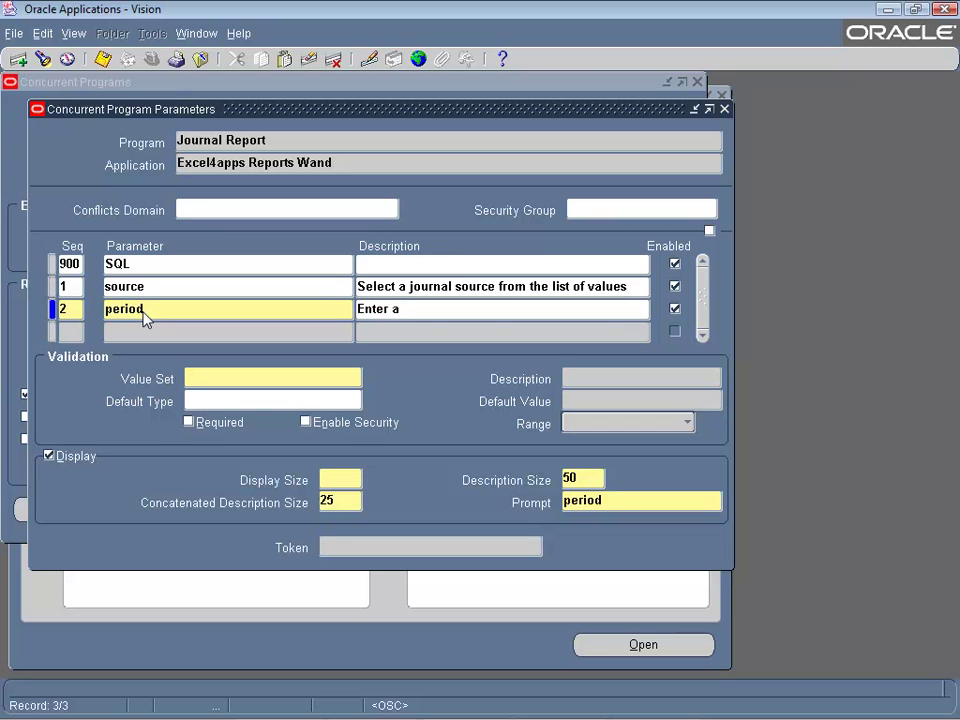
text( valid period name)
Step: Give the period parameter value set 150 Characters Optional and prompt 'Period Name', then save
click(216, 373)
text(150)
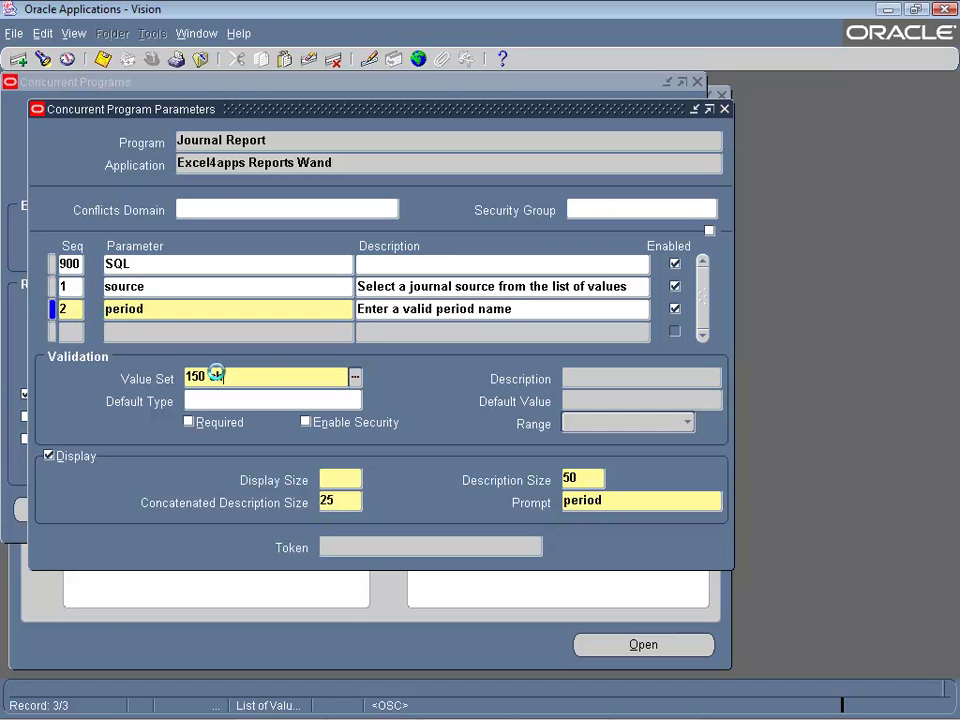
key(Tab)
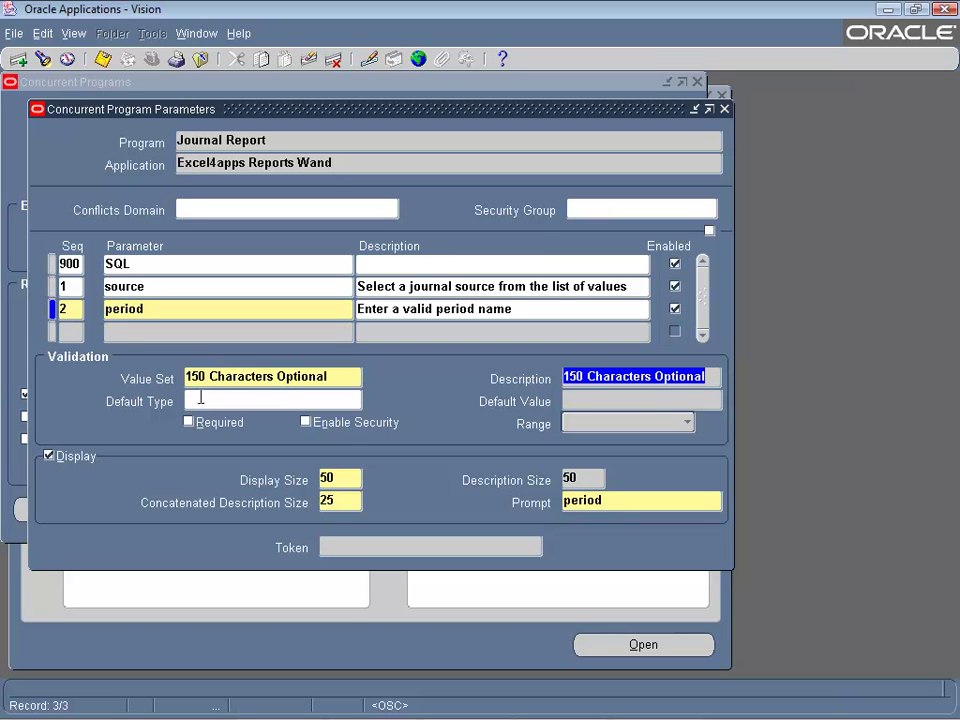
double_click(600, 502)
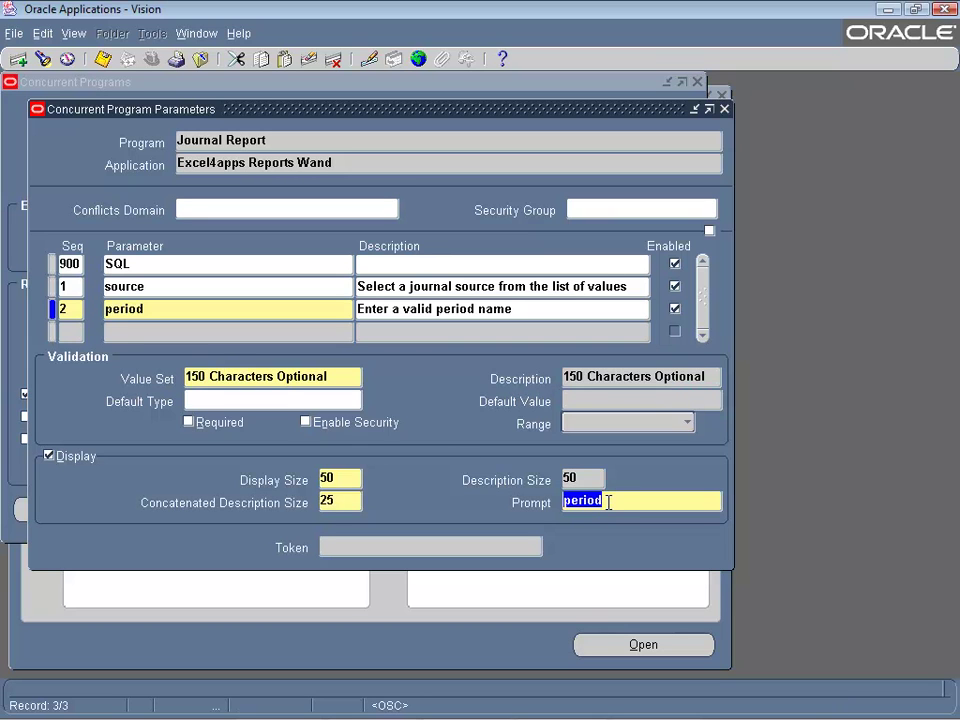
text(Per)
text(Name)
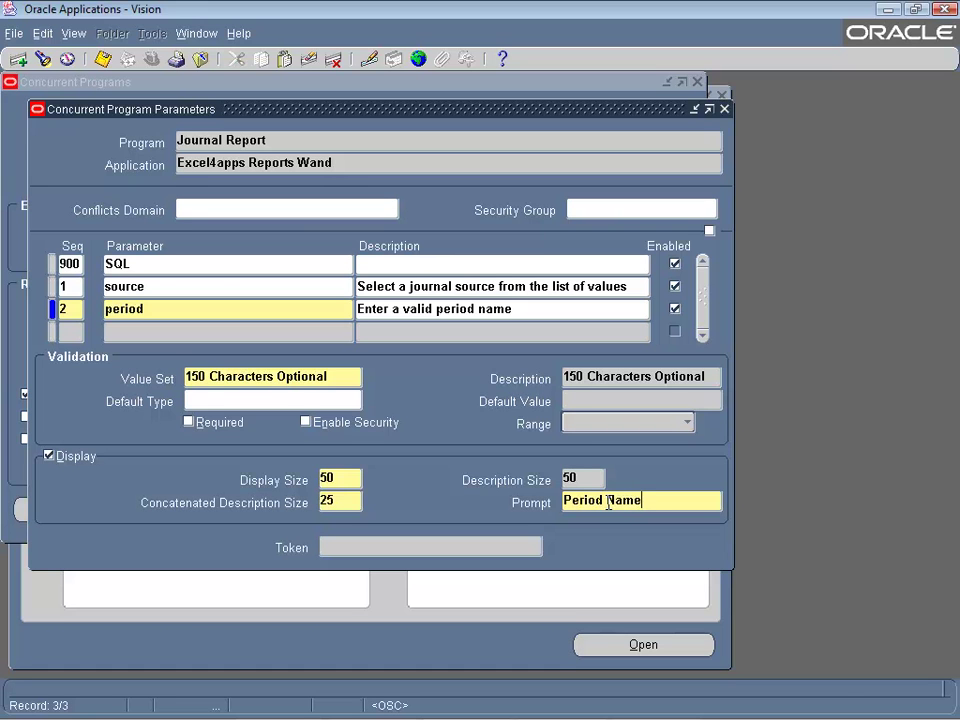
key(ctrl+s)
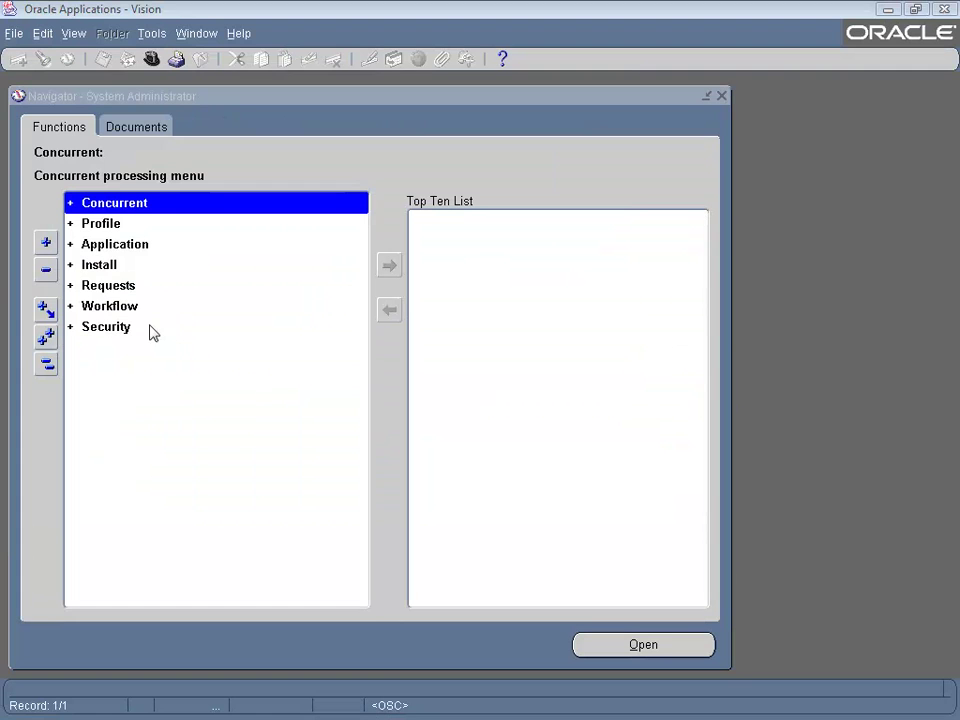
double_click(144, 332)
Step: Open Request Groups and query the group matching GL%
click(141, 371)
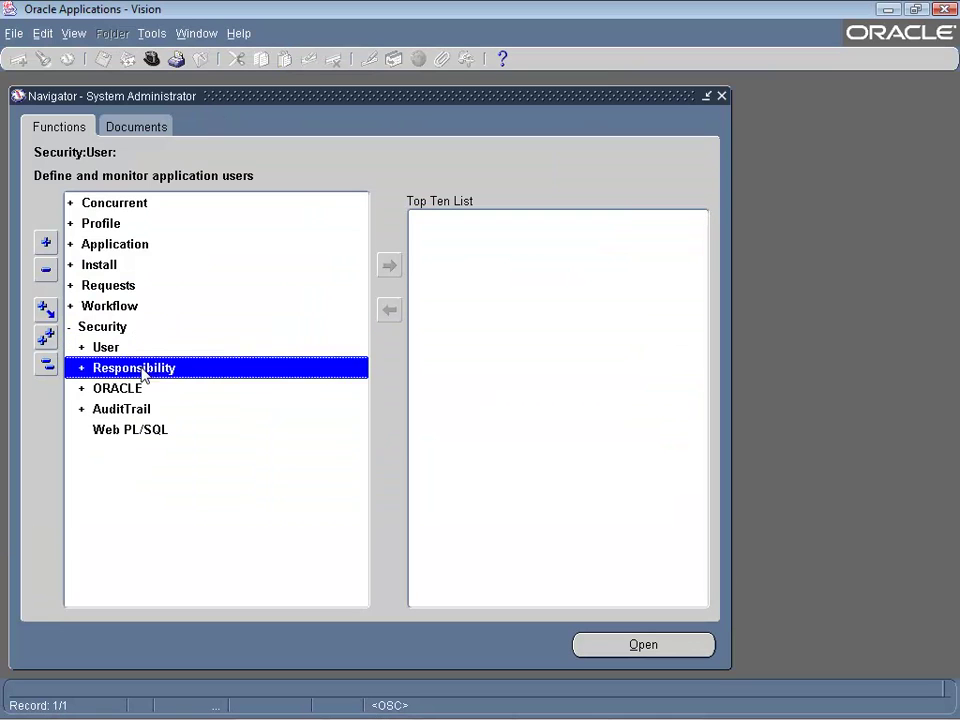
click(141, 371)
double_click(142, 410)
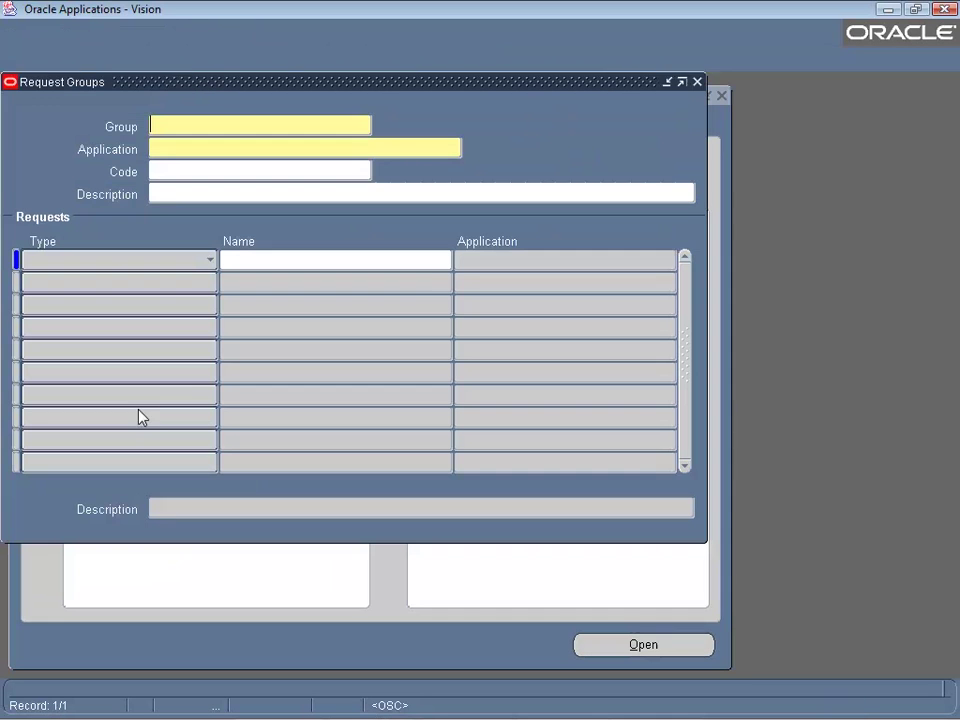
key(F11)
text(GL)
key(ctrl+F11)
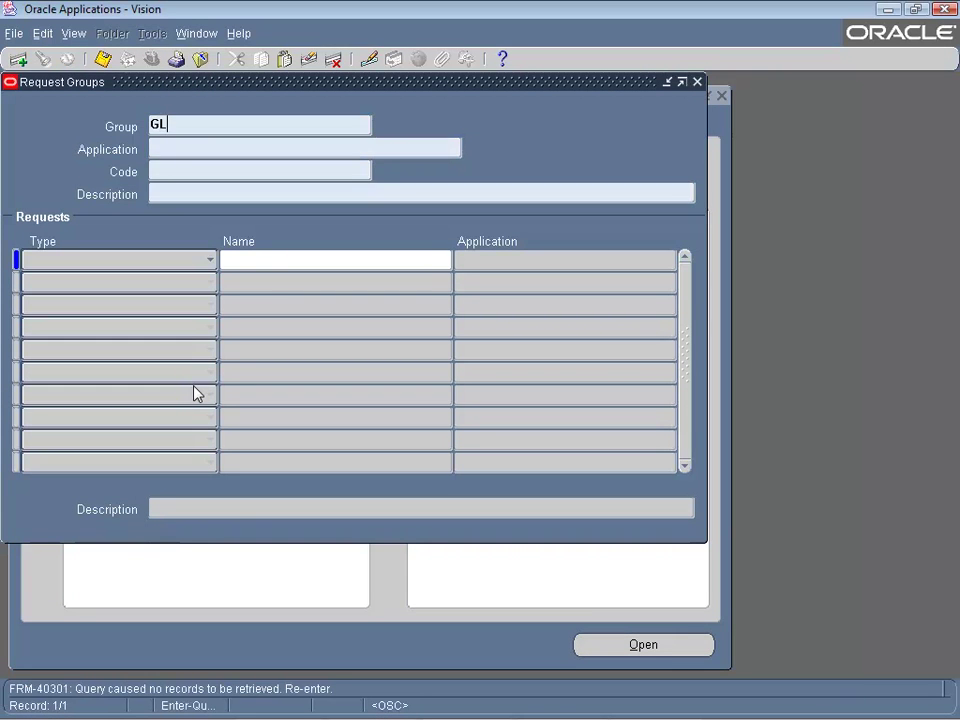
text(%)
key(ctrl+F11)
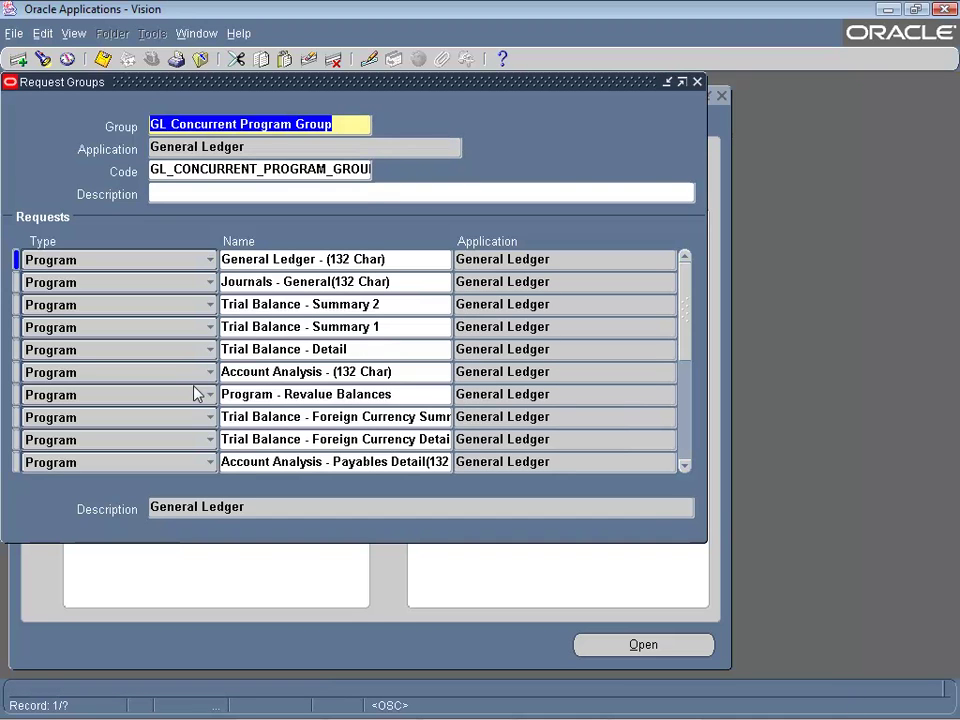
Step: Add Journal Report as a new program row in the GL group and save
click(320, 262)
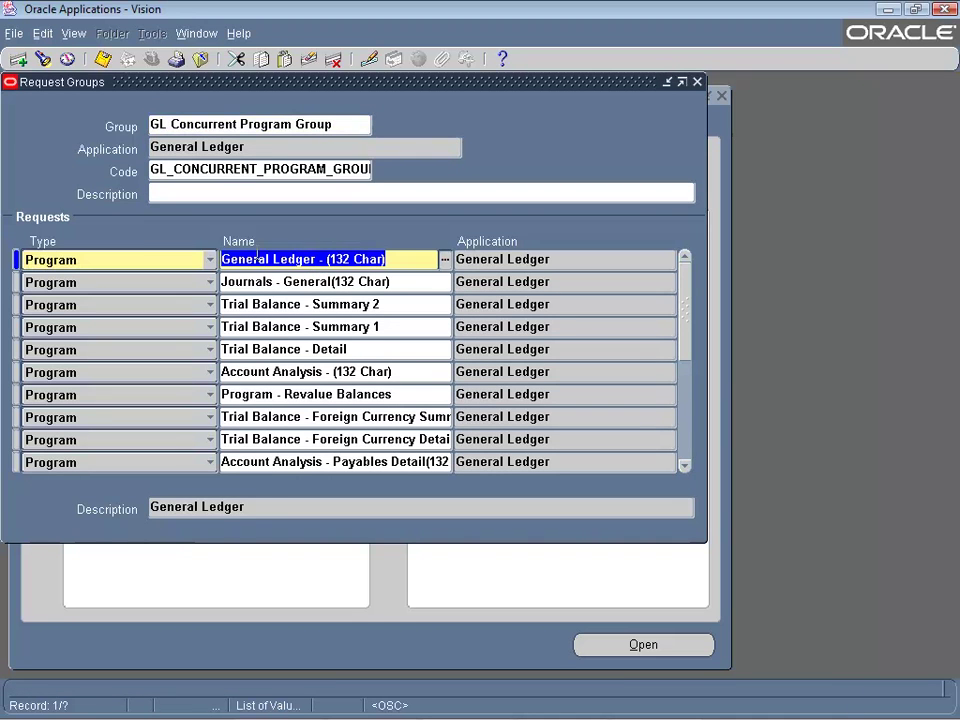
click(18, 58)
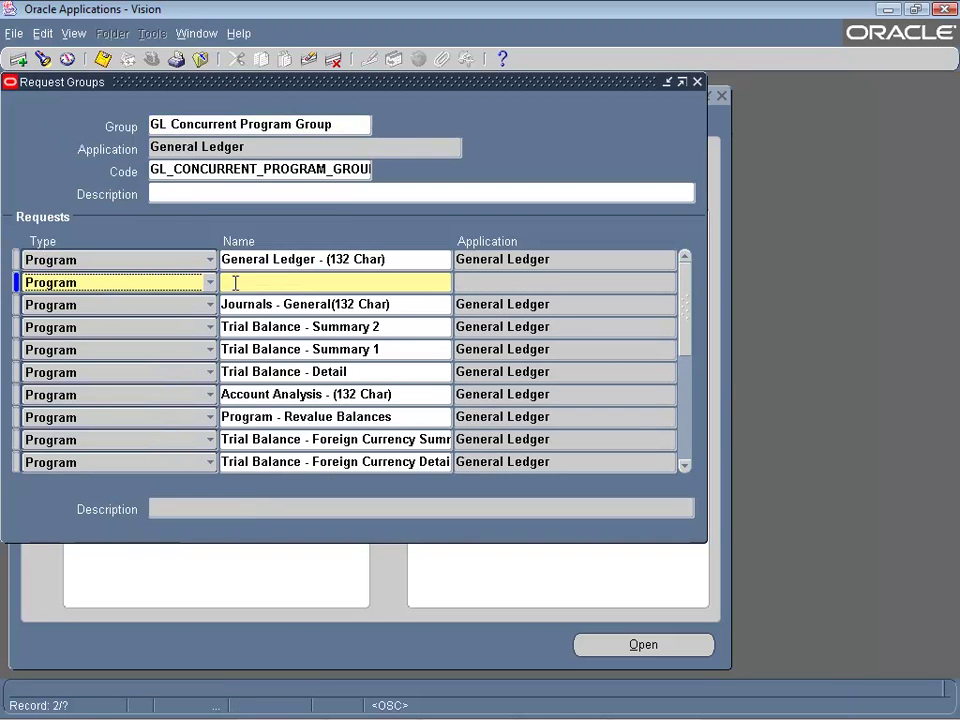
click(289, 285)
text(journal rep)
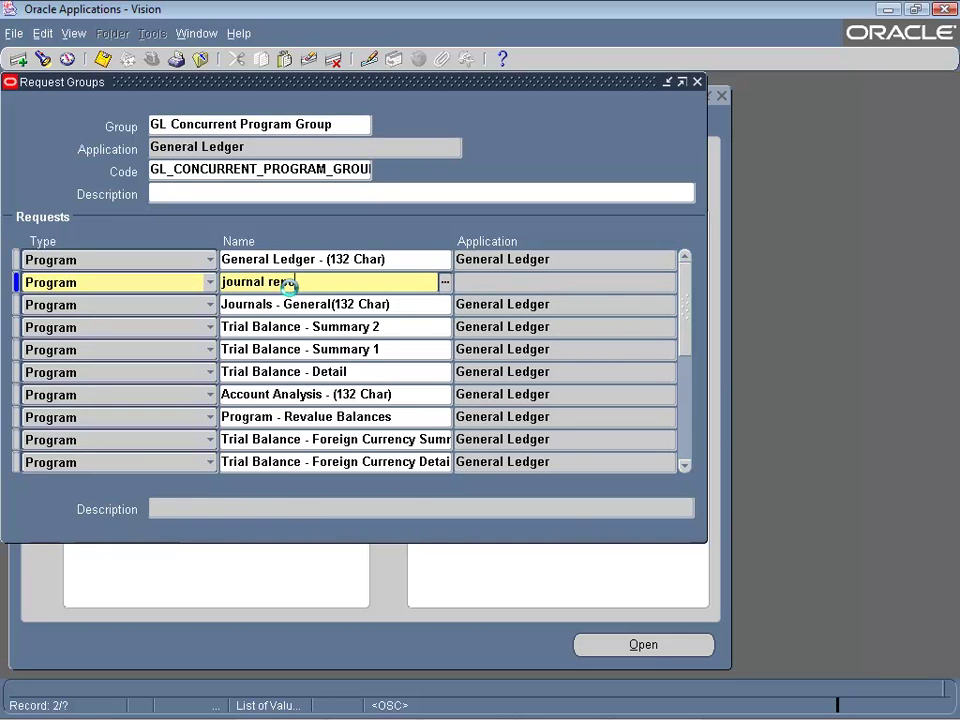
key(Tab)
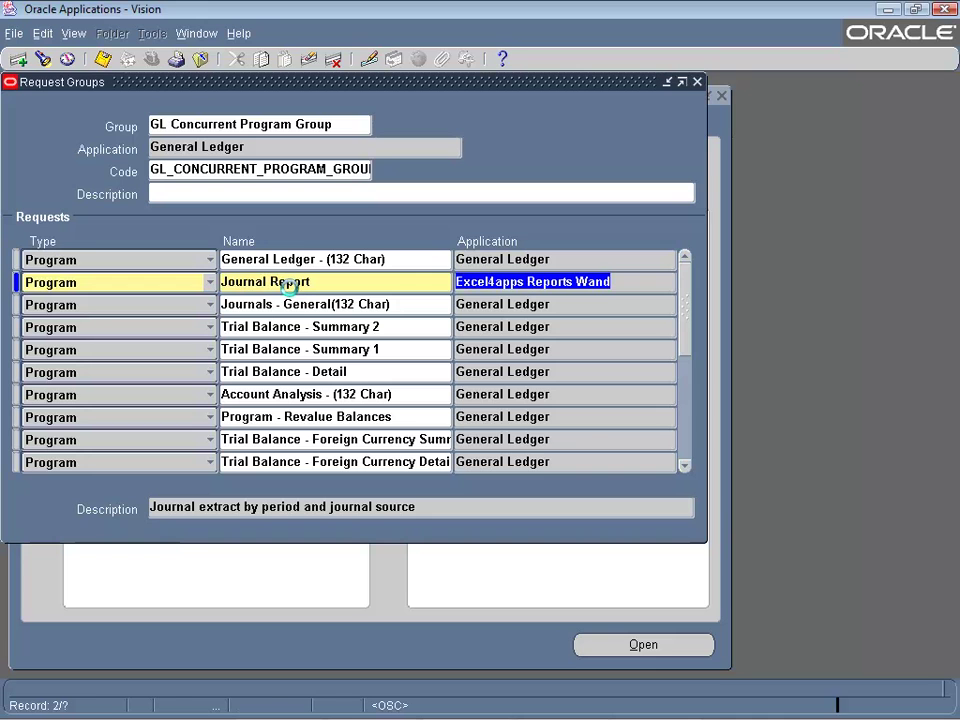
key(ctrl+s)
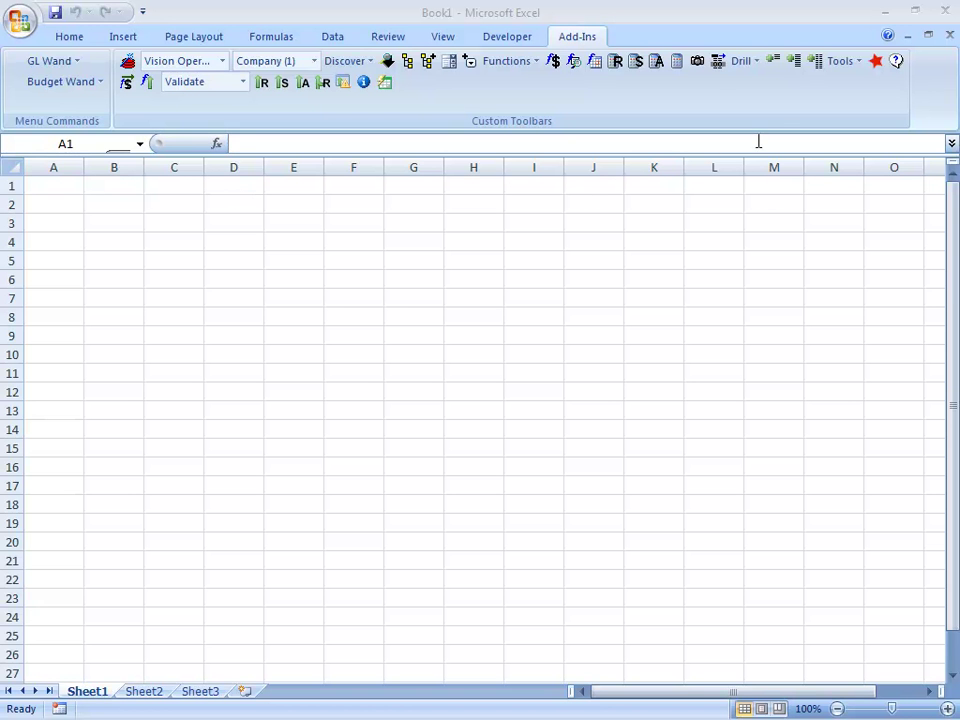
Step: Insert a Reports Wand criteria form in Excel
click(840, 62)
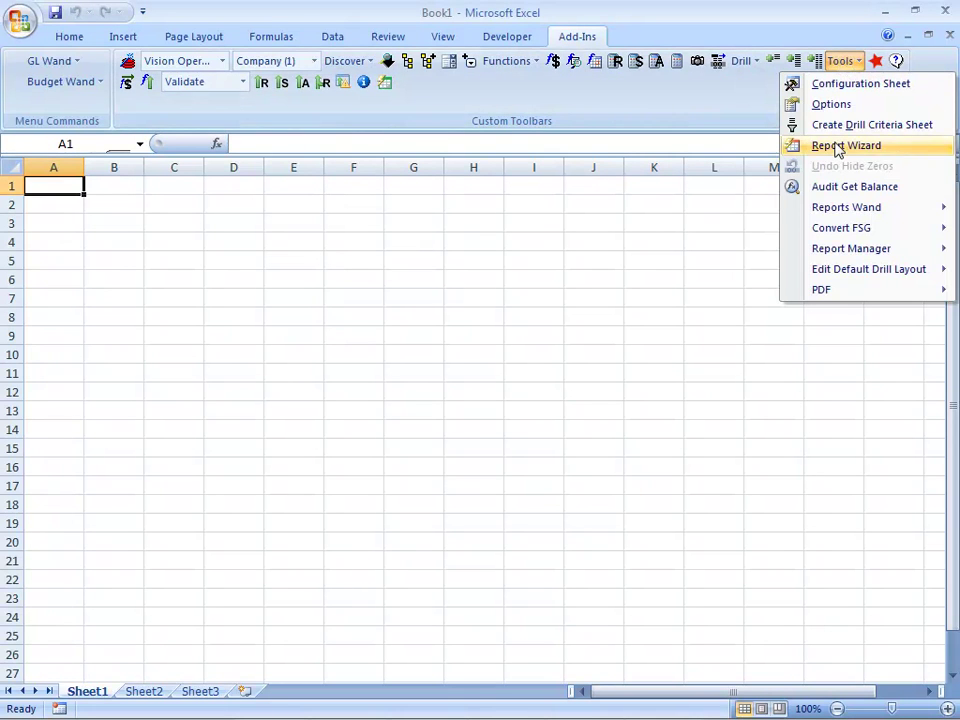
mouse_move(831, 214)
click(755, 212)
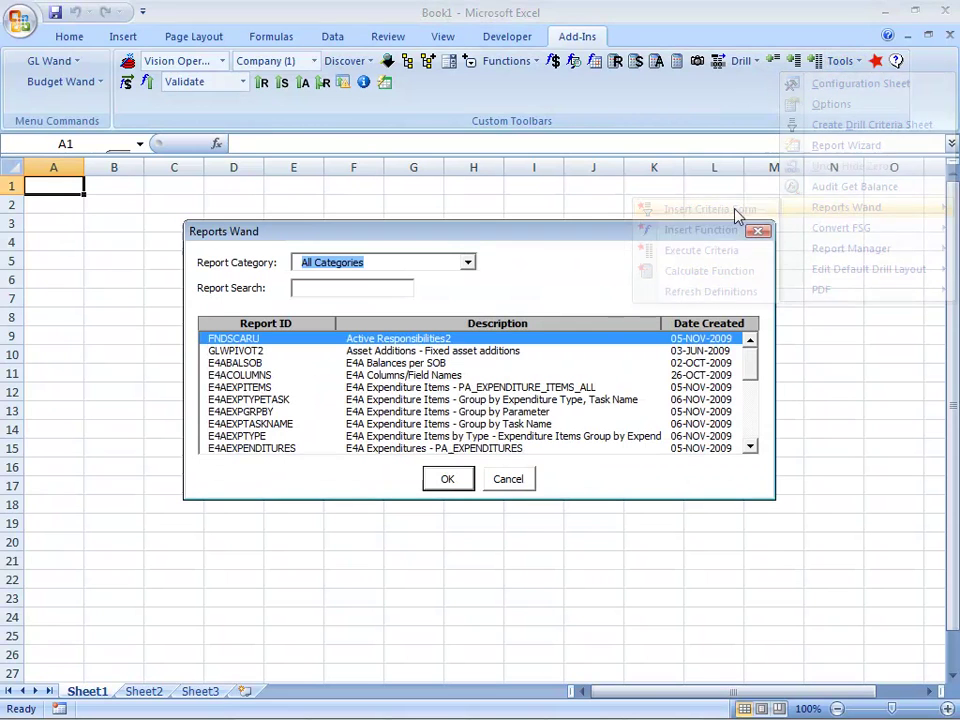